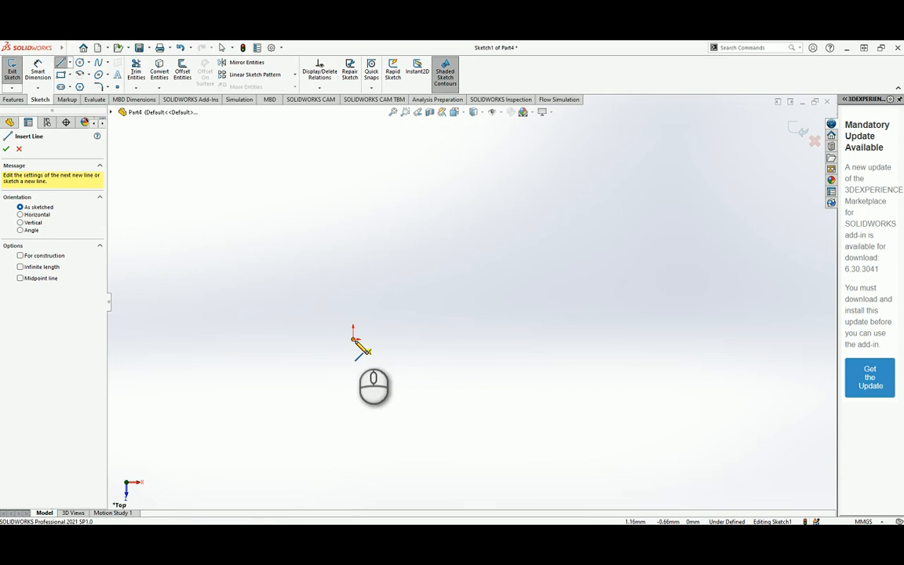
Sketch a vertical line about 134 mm long upward from the origin.
left_click(354, 339)
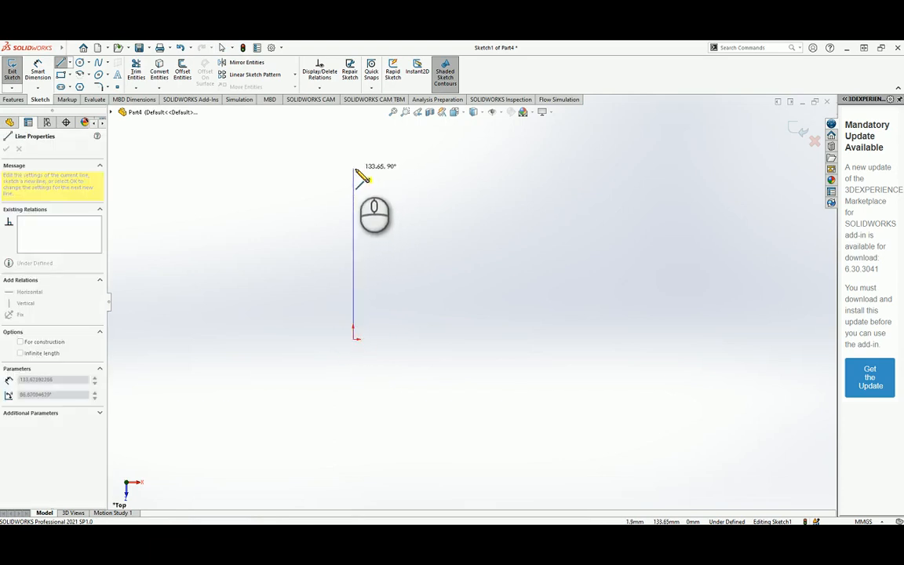
left_click(354, 168)
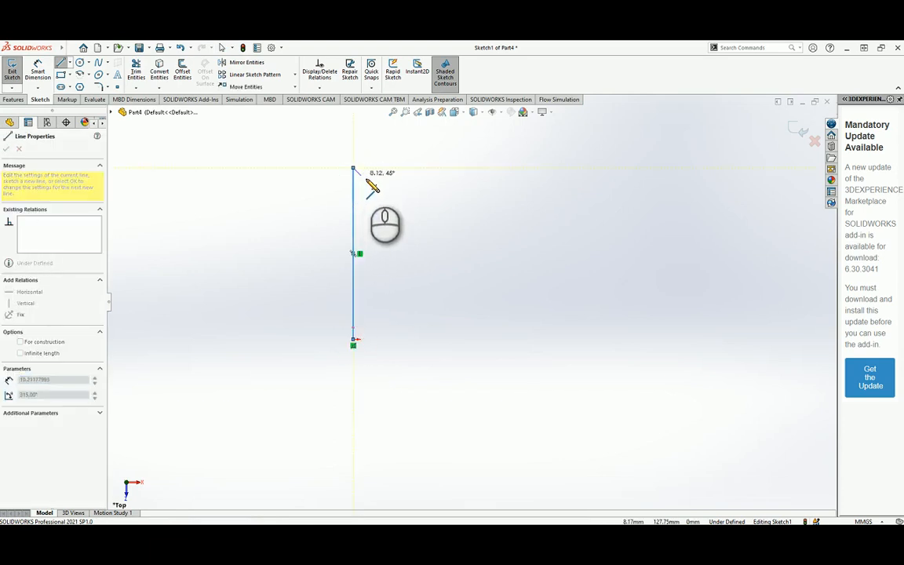
key("Escape")
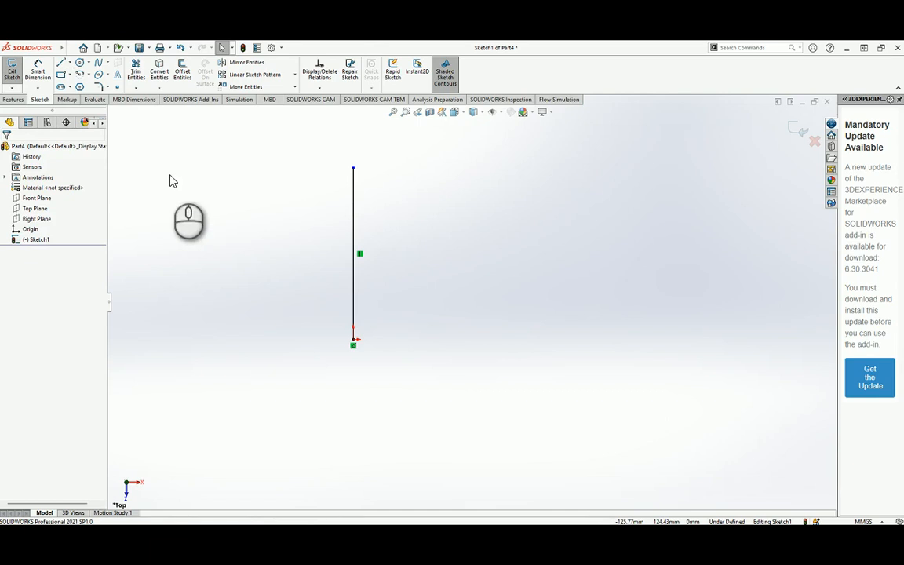
Sketch a shorter vertical line about 76 mm long, about 260 mm to the right of the first line.
left_click(60, 62)
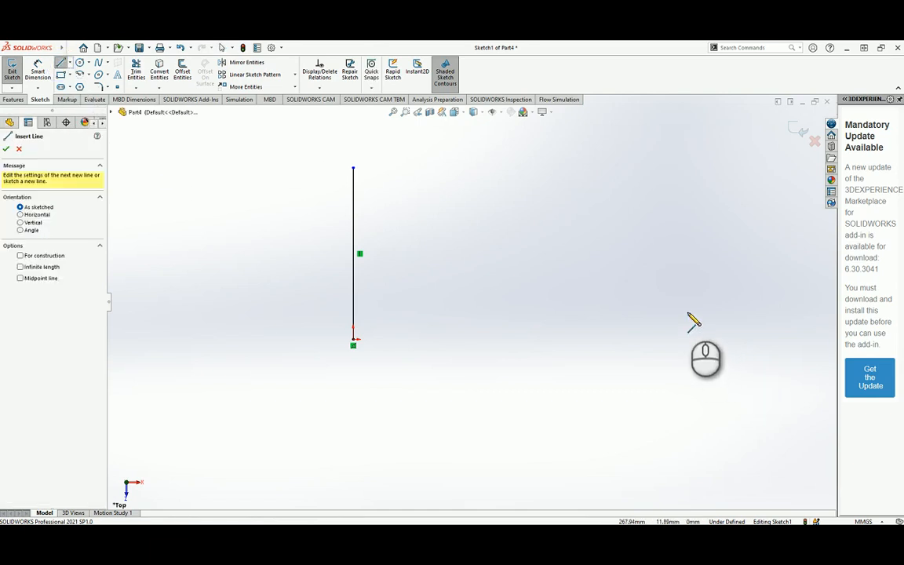
left_click(686, 213)
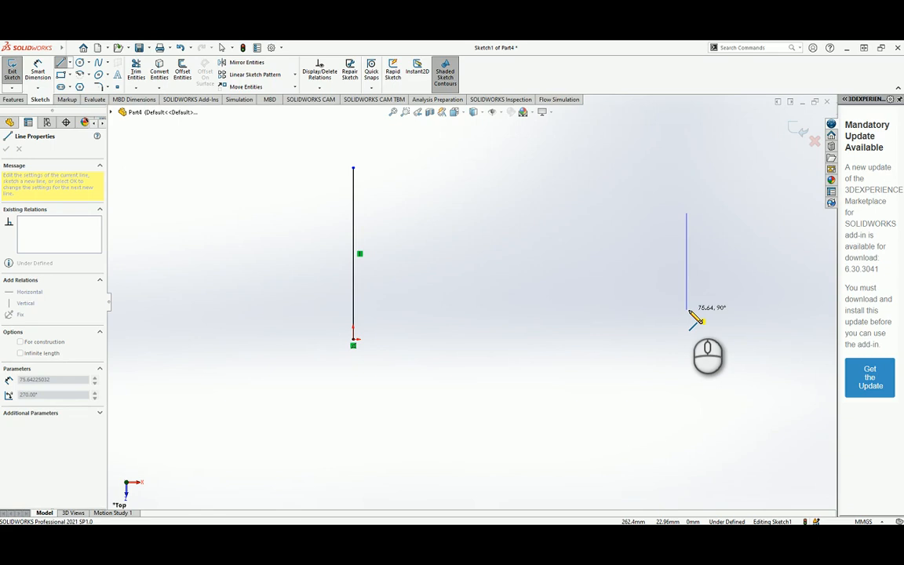
left_click(687, 309)
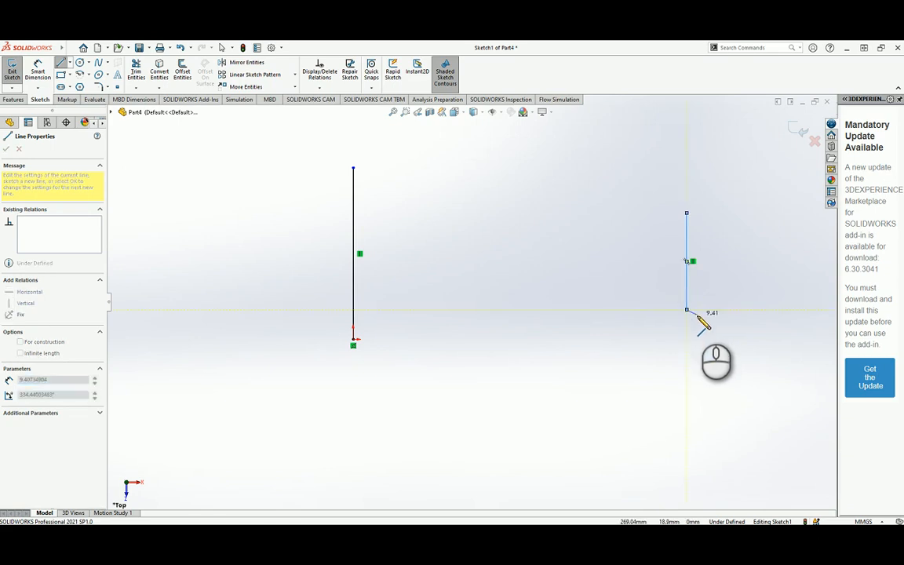
key("Escape")
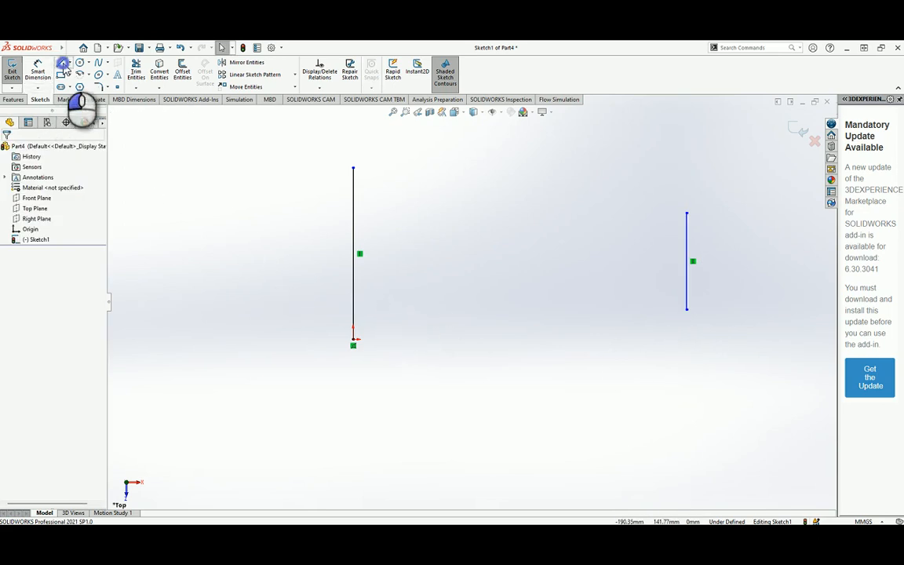
Draw a horizontal construction line from the midpoint of the long vertical line to a point beyond the short one.
left_click(63, 66)
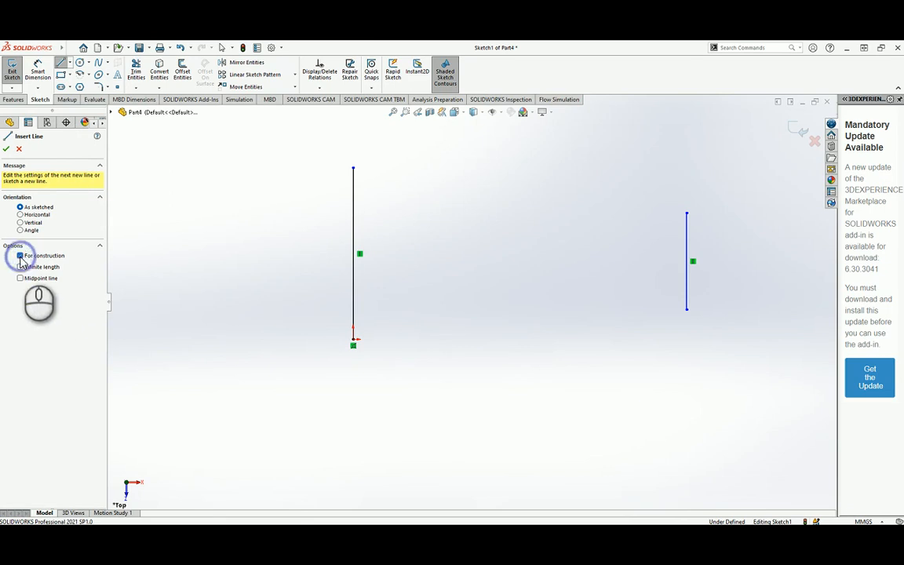
left_click(355, 254)
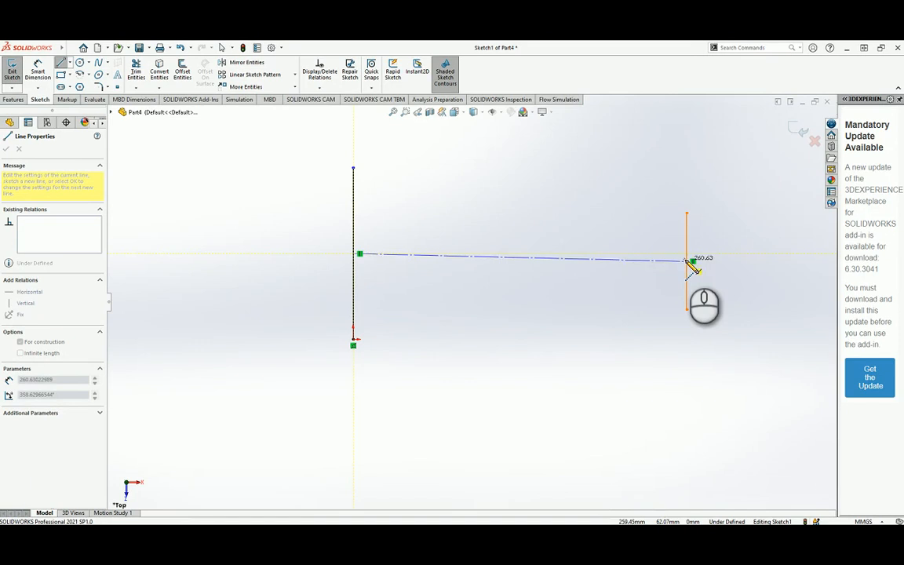
left_click(751, 254)
key("Escape")
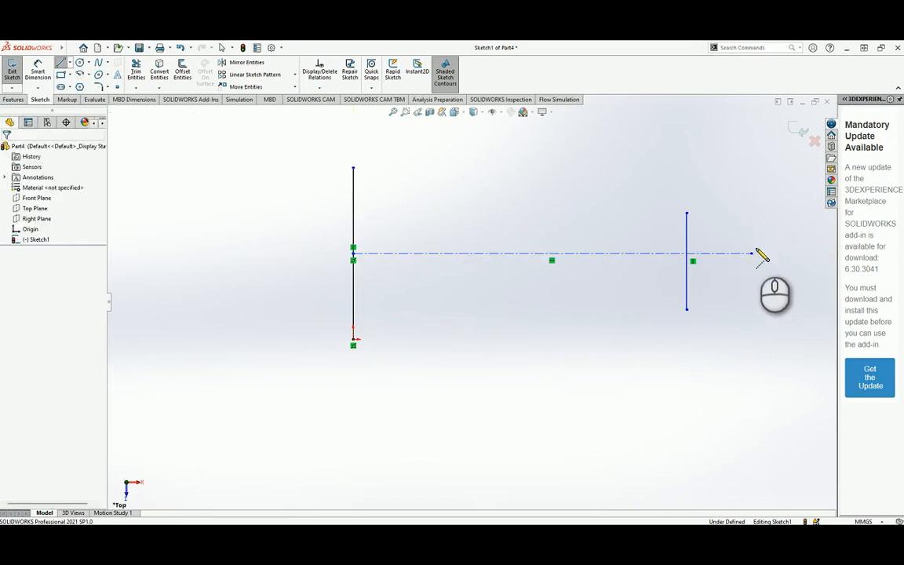
Dimension the length of the vertical line at the origin to 100 mm.
left_click(38, 69)
left_click(353, 207)
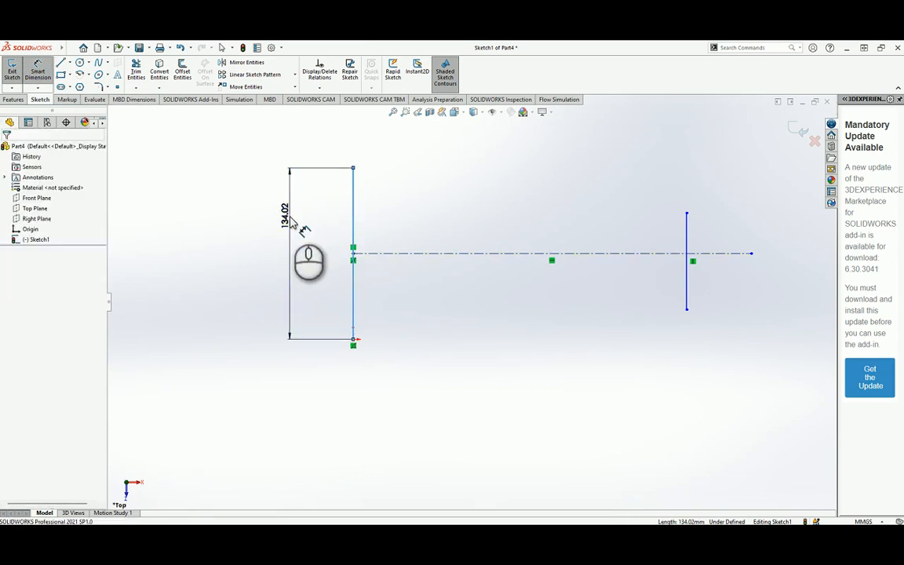
left_click(292, 222)
type("1")
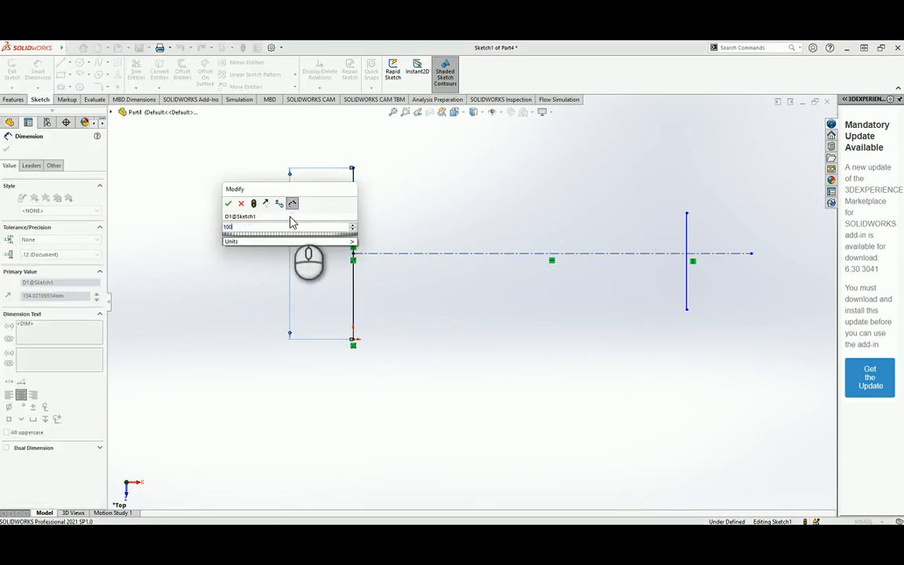
type("00")
key("Return")
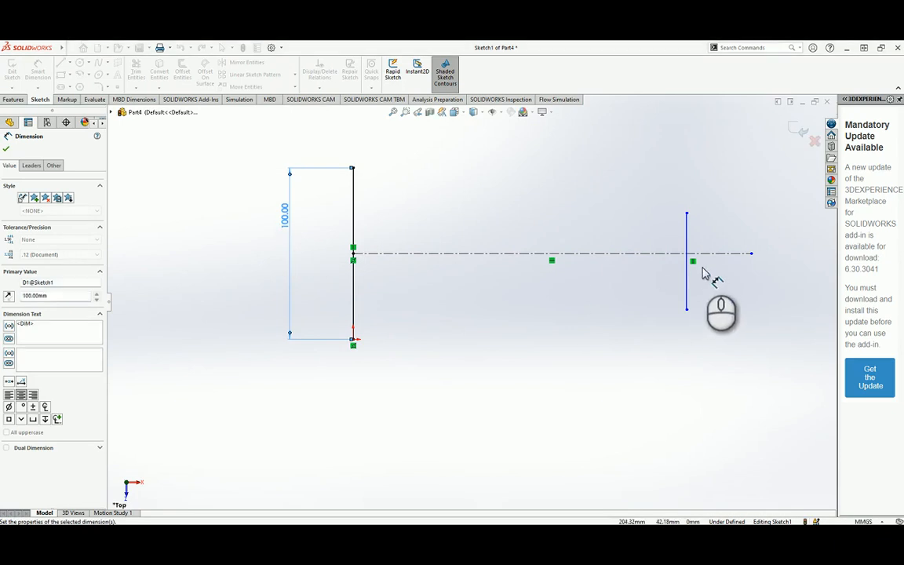
Dimension the horizontal distance between the two vertical lines to 200 mm.
left_click(687, 270)
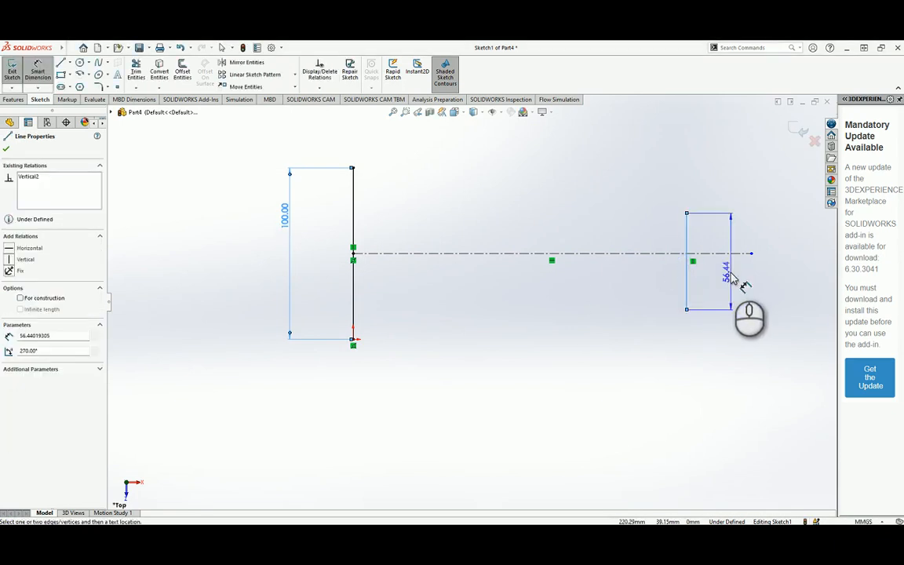
key("Escape")
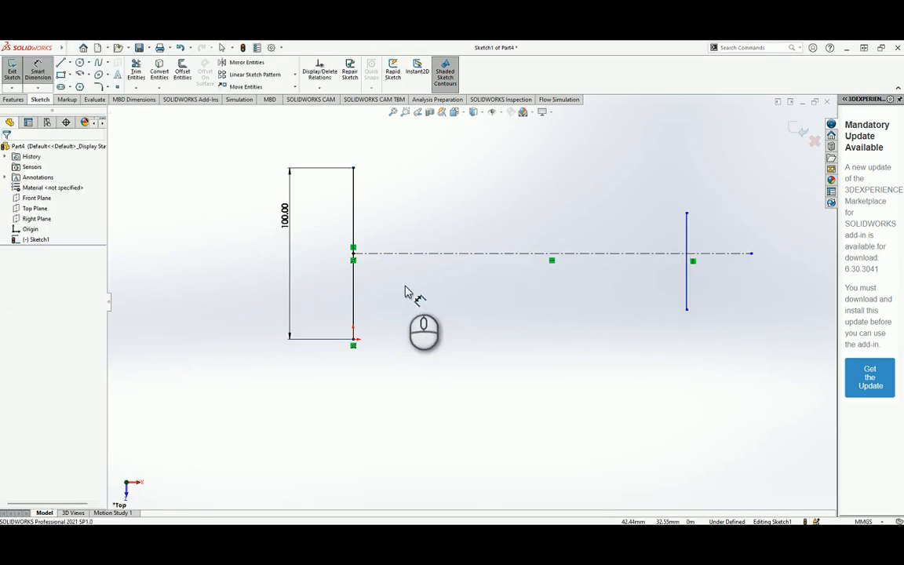
left_click(352, 291)
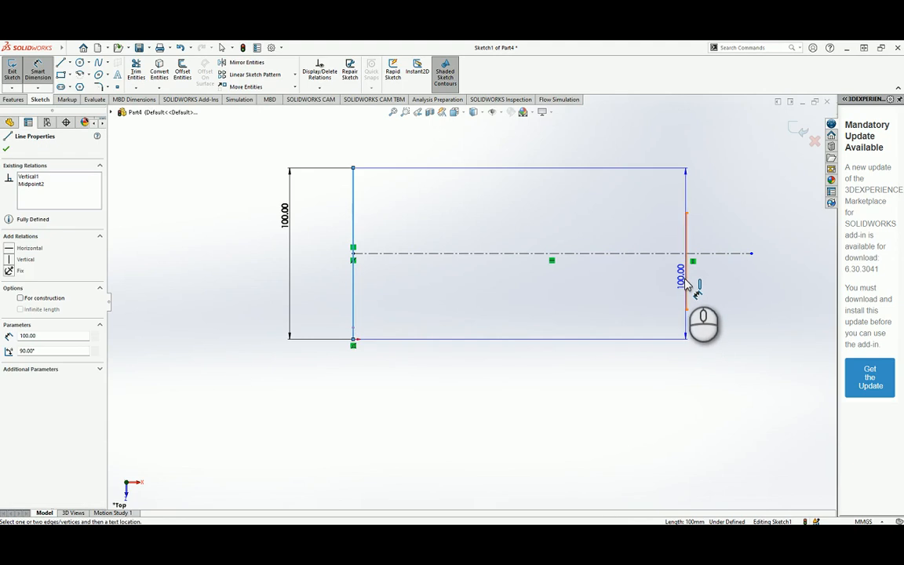
left_click(686, 286)
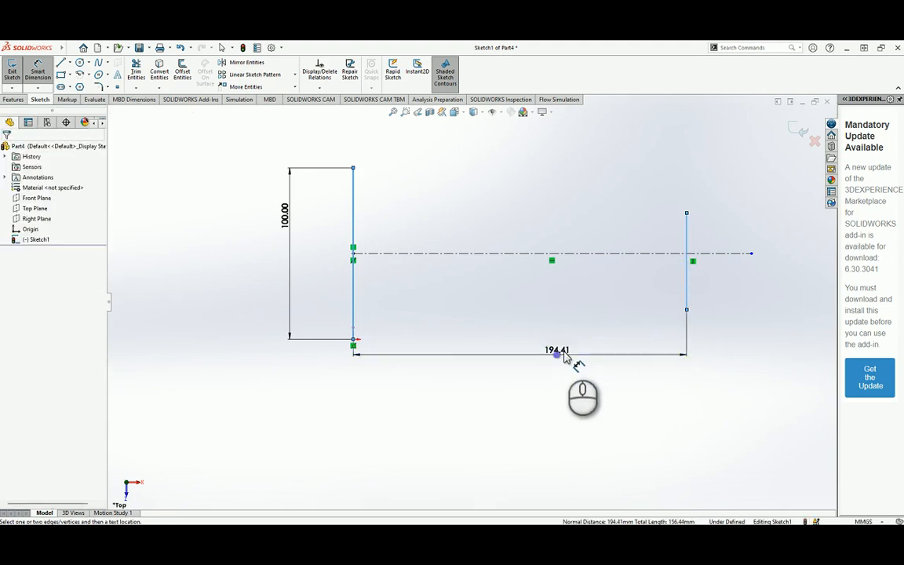
left_click(571, 361)
type("200")
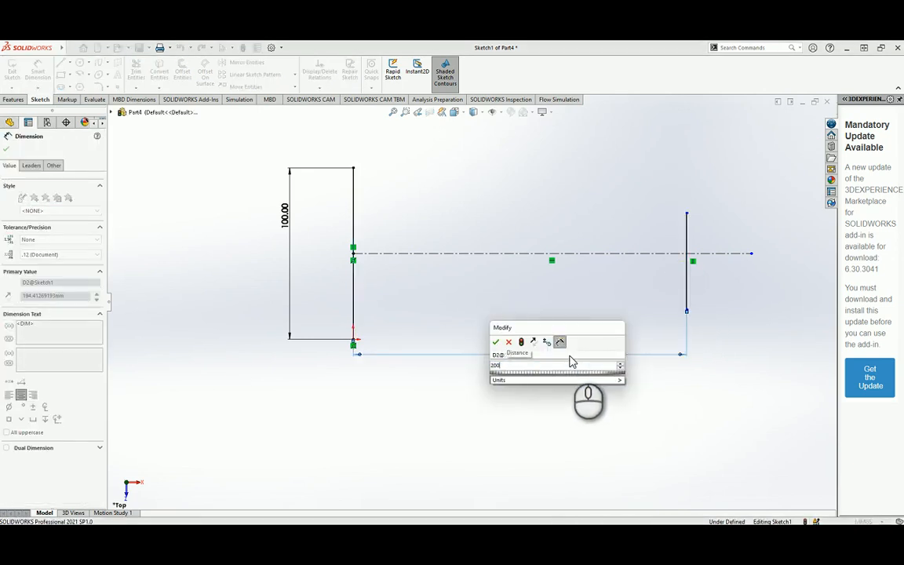
key("Escape")
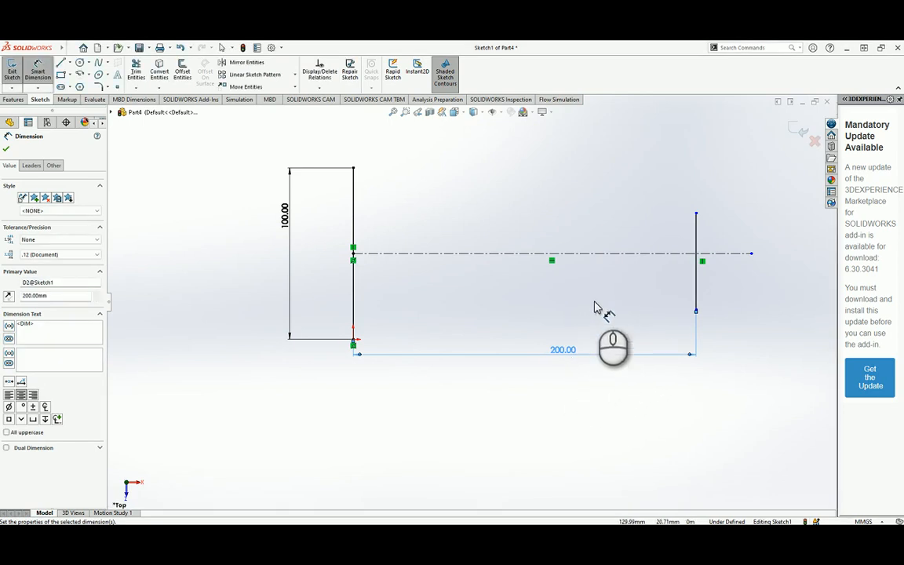
Dimension the lower endpoint of the short vertical line to 25 mm from the construction line.
left_click(696, 313)
left_click(673, 254)
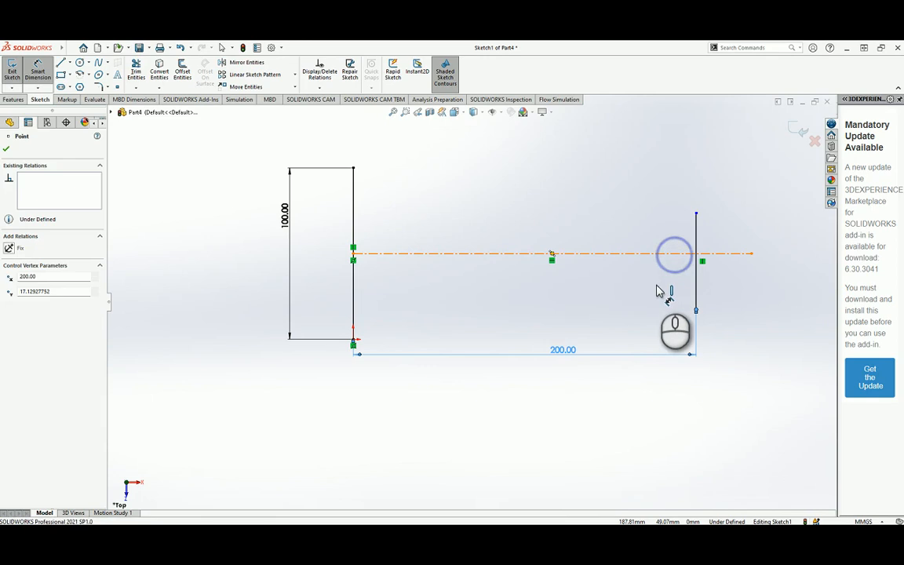
left_click(653, 294)
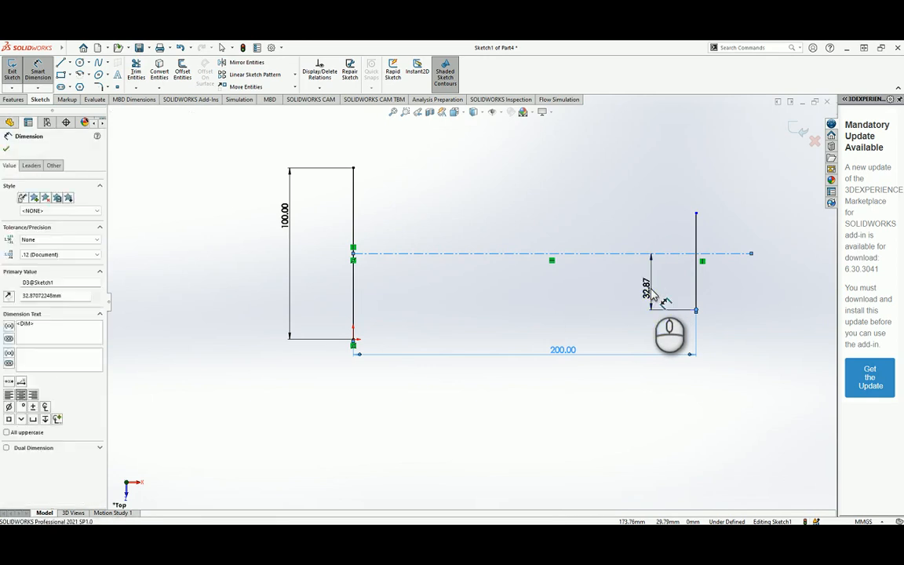
type("25")
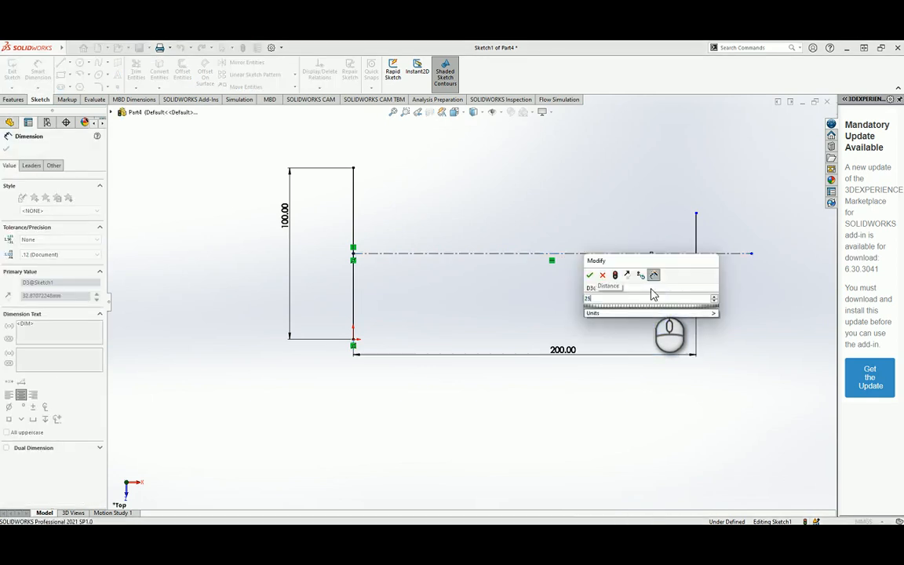
key("Return")
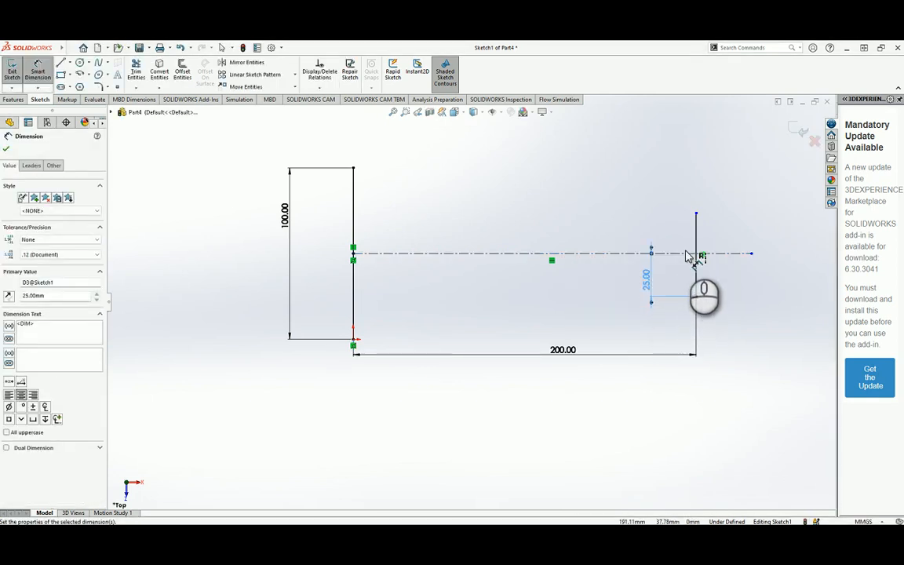
Dimension the upper endpoint of the short vertical line to 25 mm from the construction line.
left_click(686, 252)
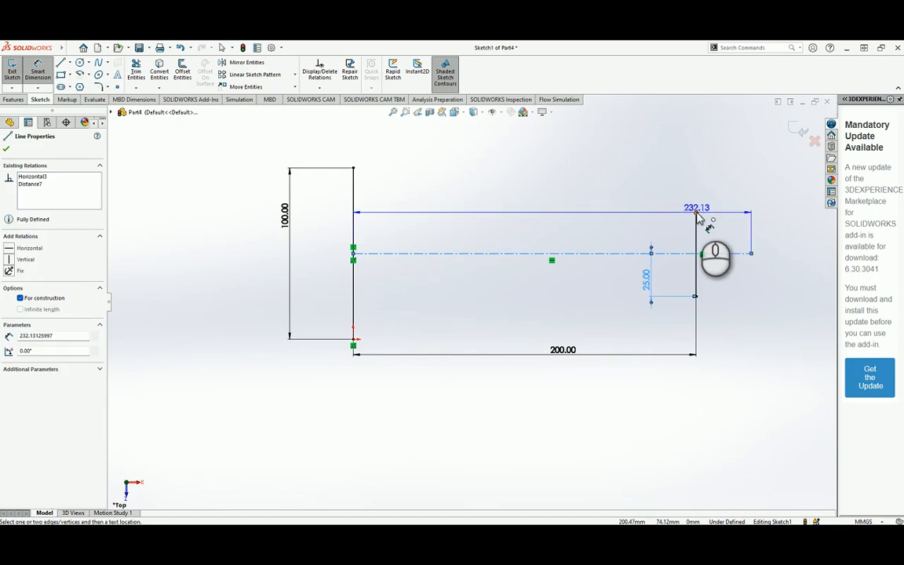
left_click(695, 212)
left_click(654, 218)
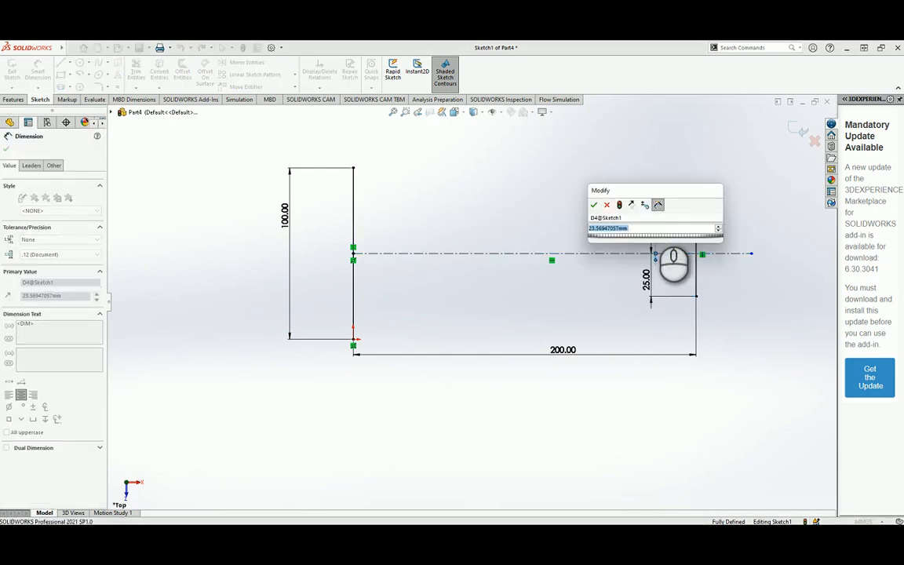
type("25")
key("Return")
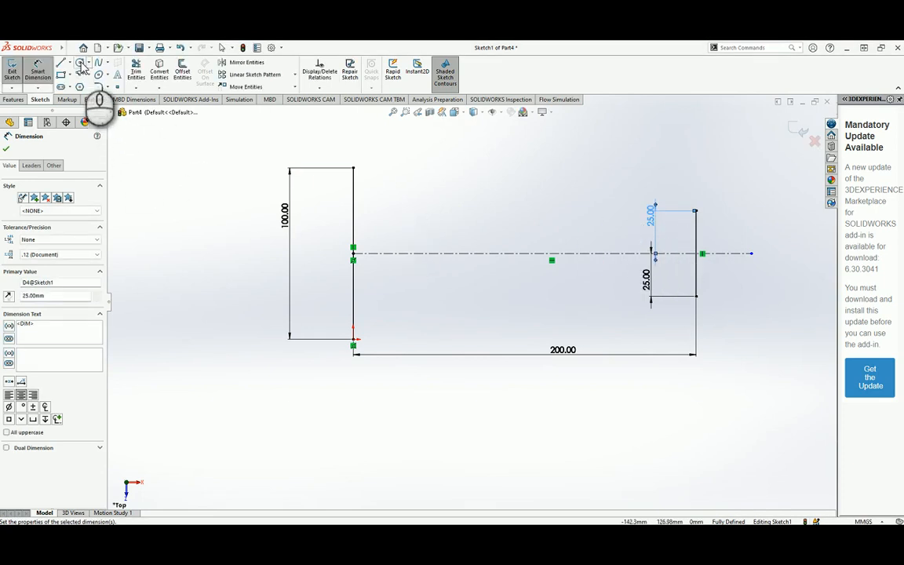
Sketch a circle of about 19 mm radius centred on the construction line, roughly midway between the vertical lines.
left_click(525, 253)
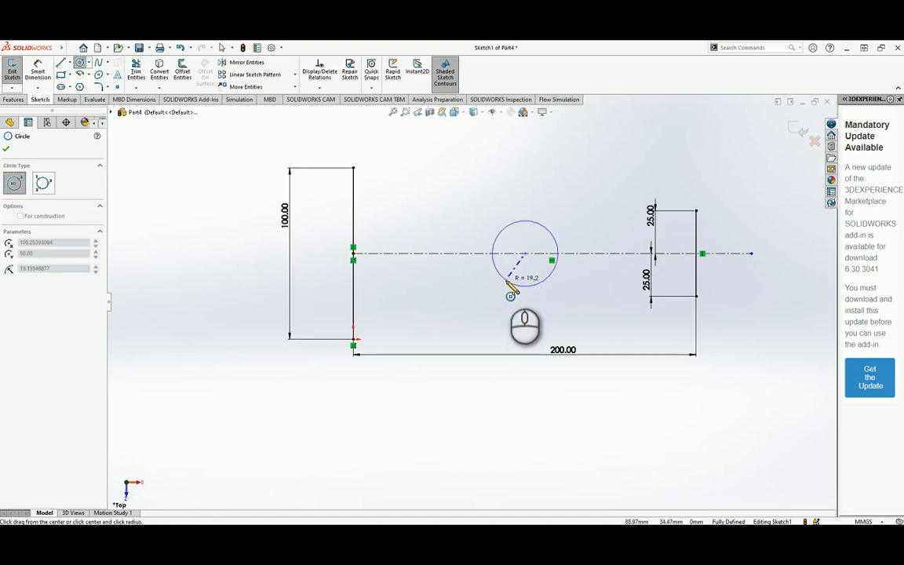
left_click(506, 280)
key("Escape")
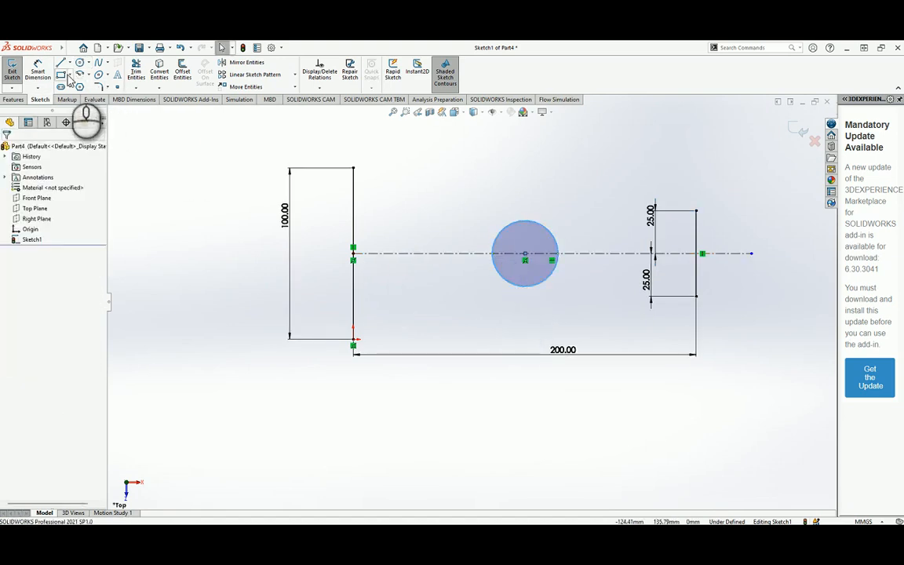
Dimension the circle's diameter to 20 mm.
left_click(38, 71)
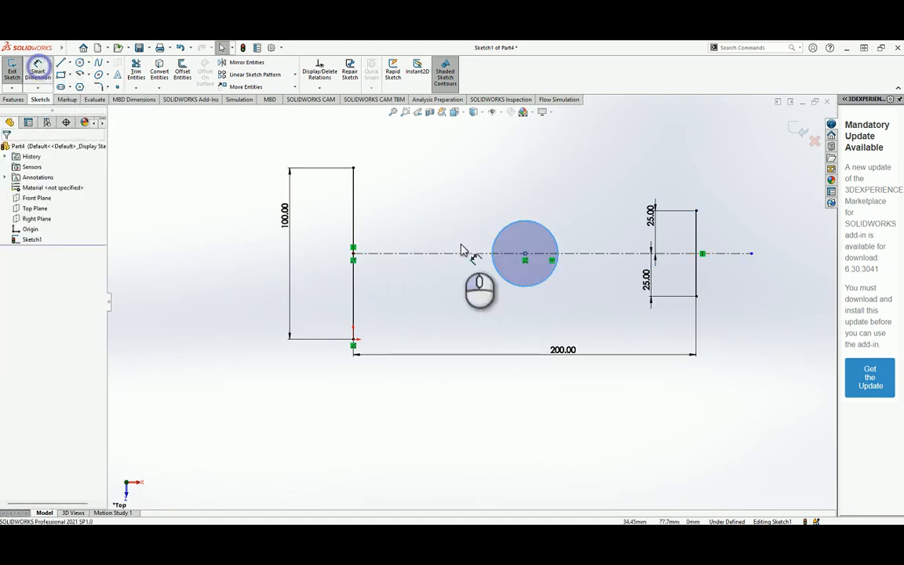
left_click(541, 282)
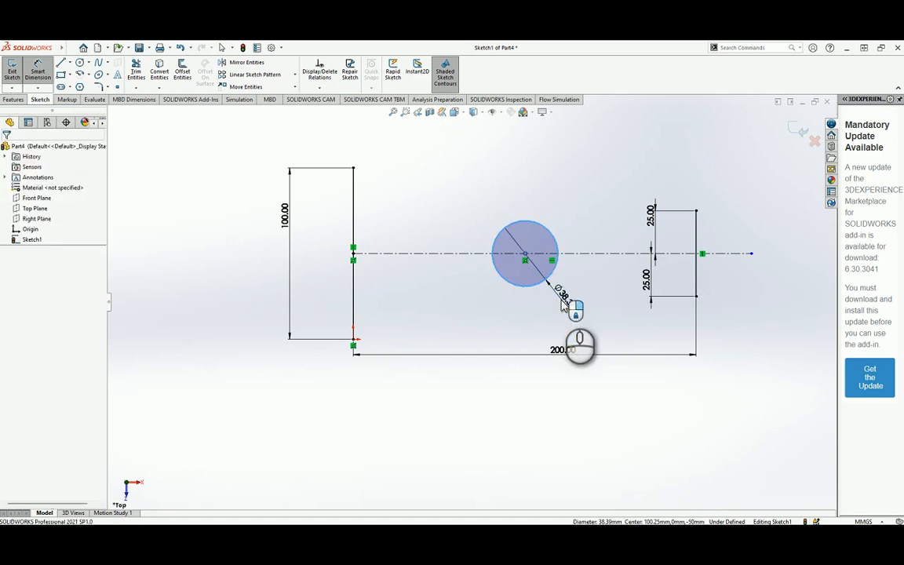
left_click(564, 306)
type("20")
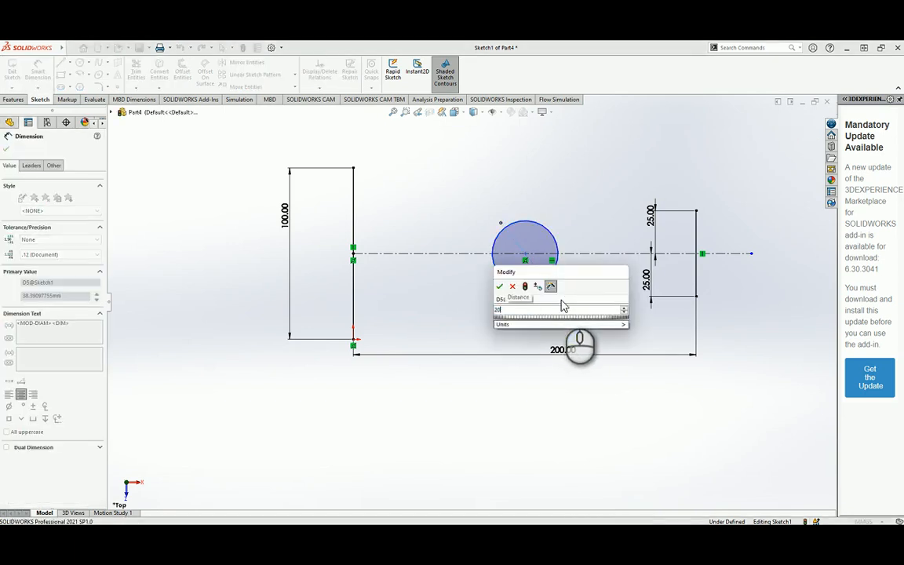
key("Escape")
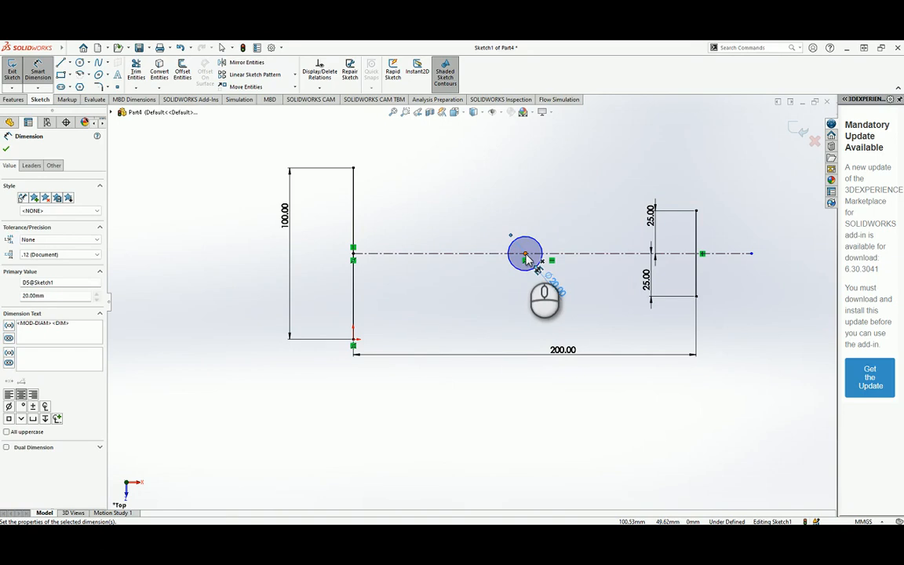
Dimension the distance from the circle's centre to the vertical line at the origin to 100 mm.
left_click(353, 236)
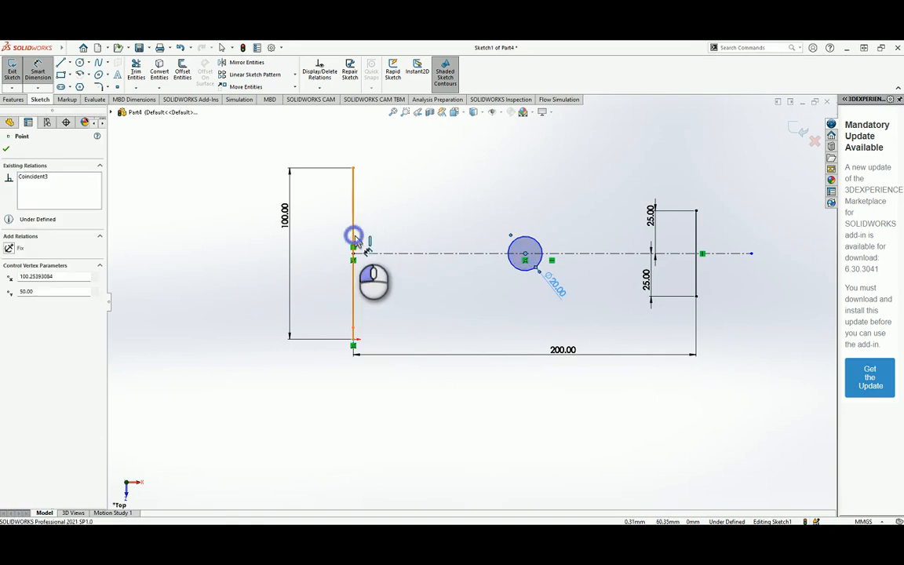
left_click(416, 214)
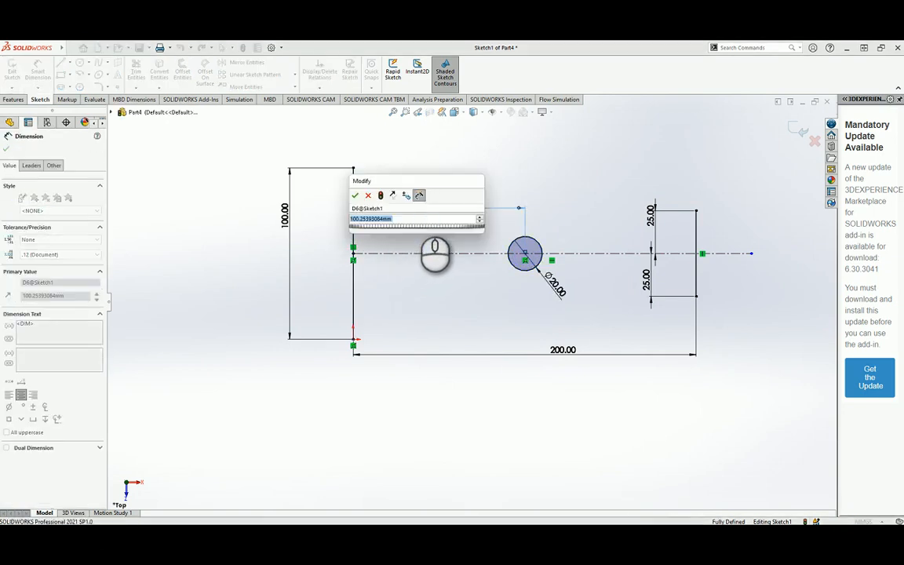
type("100")
key("Return")
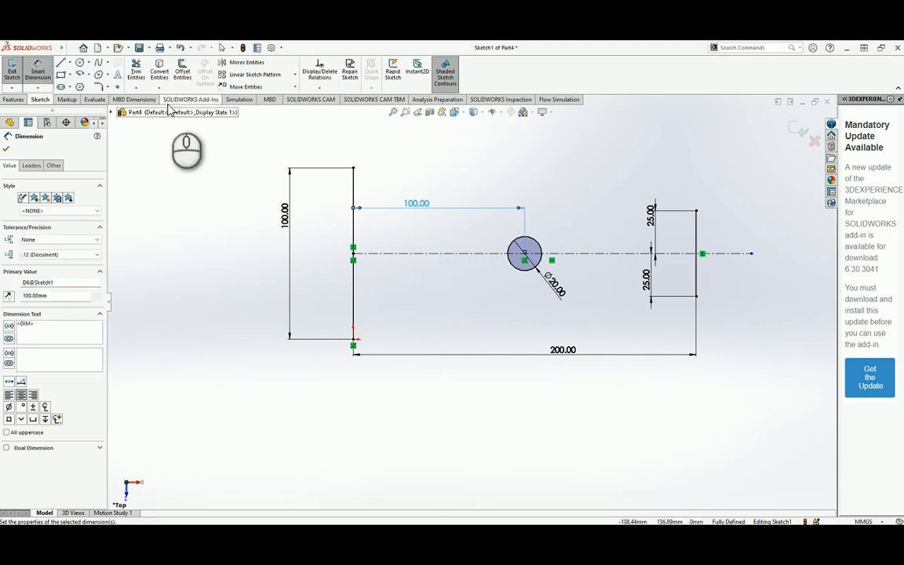
Close the profile with two slanted lines joining the upper and lower endpoints of the vertical lines, and finish the sketch.
left_click(61, 62)
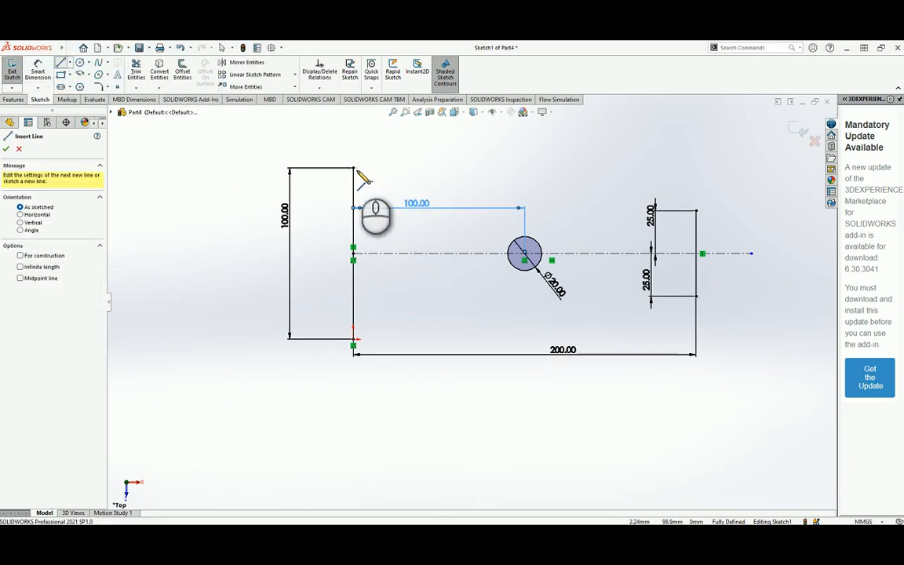
left_click(353, 168)
left_click(696, 210)
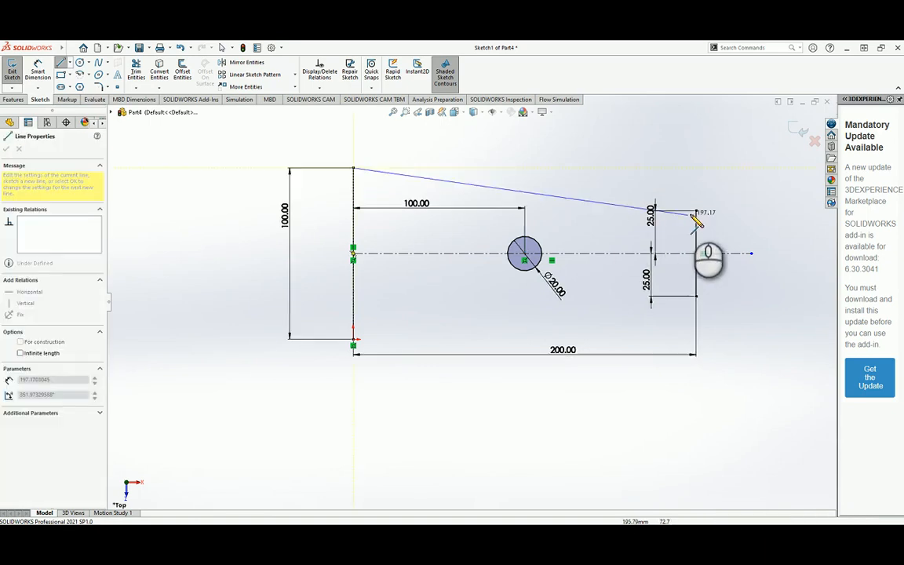
left_click(695, 210)
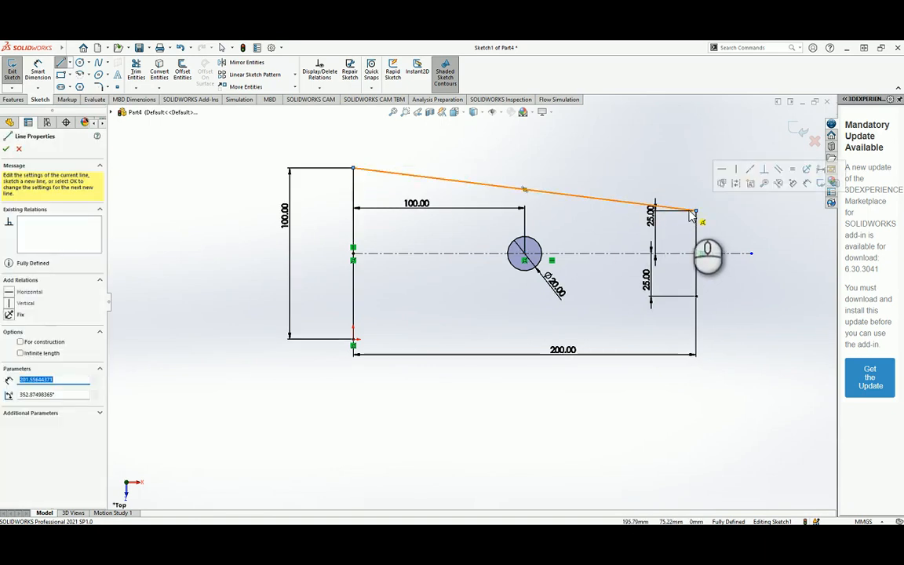
left_click(353, 343)
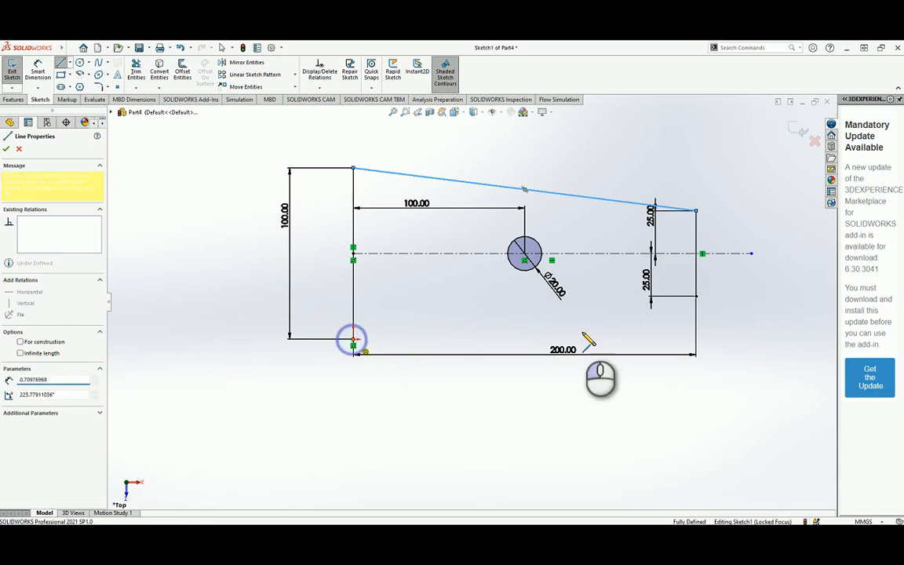
left_click(696, 296)
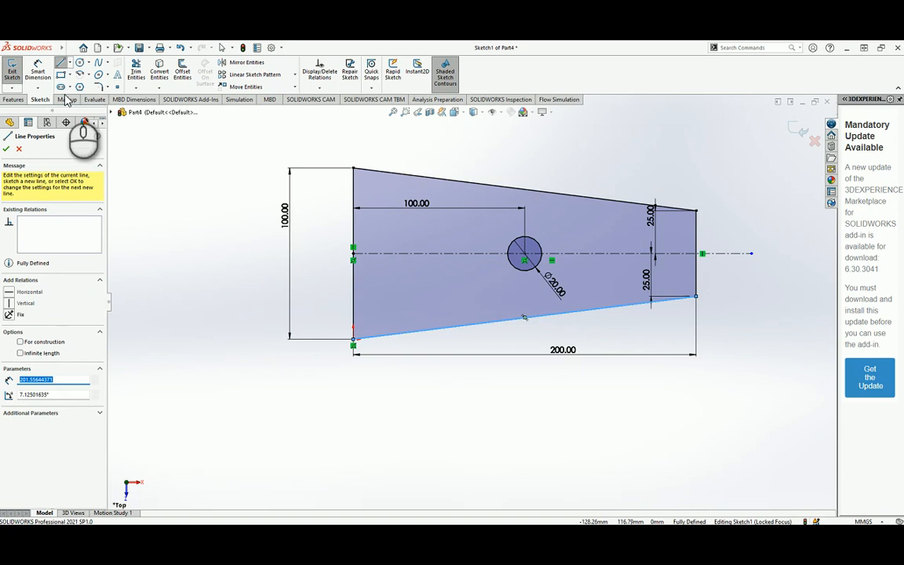
left_click(12, 69)
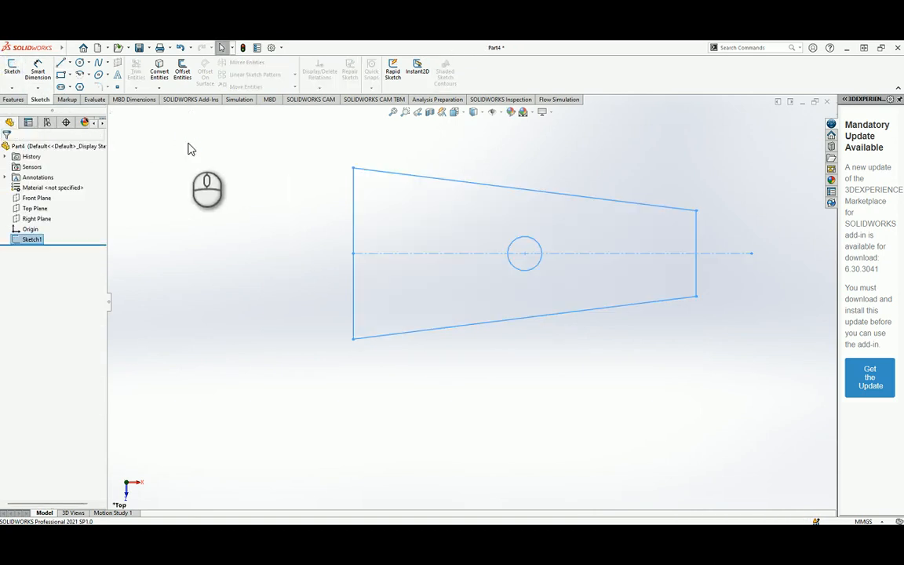
Extrude the closed profile with its circular hole as a 15 mm thick blind boss.
left_click(15, 100)
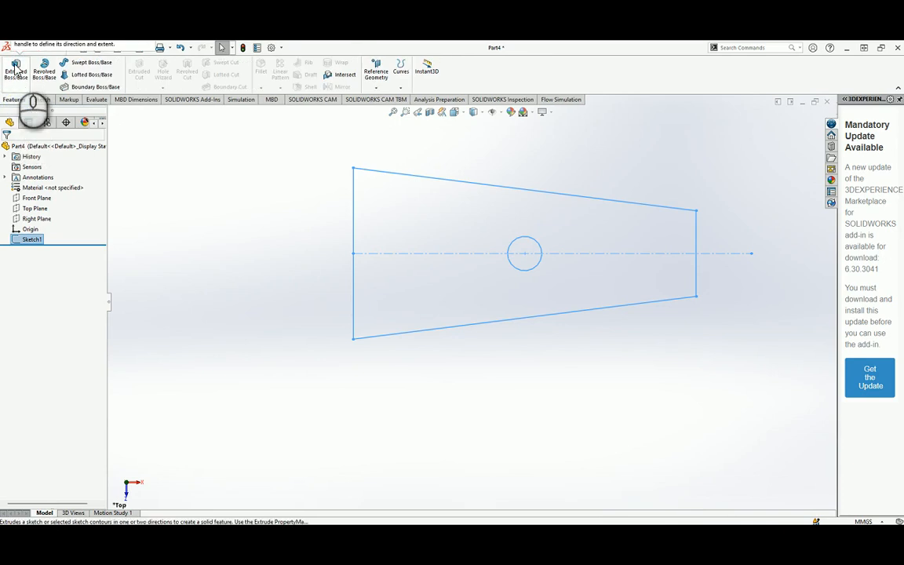
left_click(15, 69)
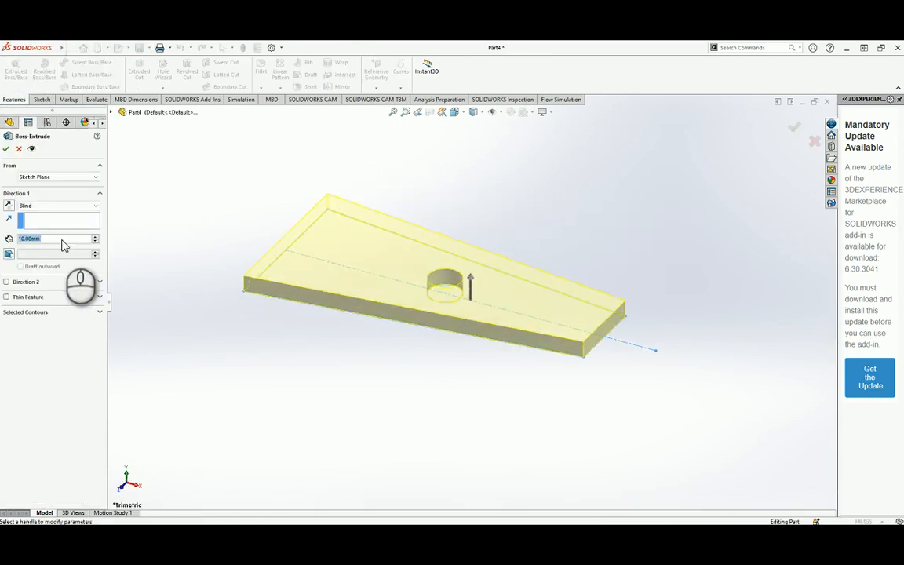
left_click_drag(51, 242, 20, 241)
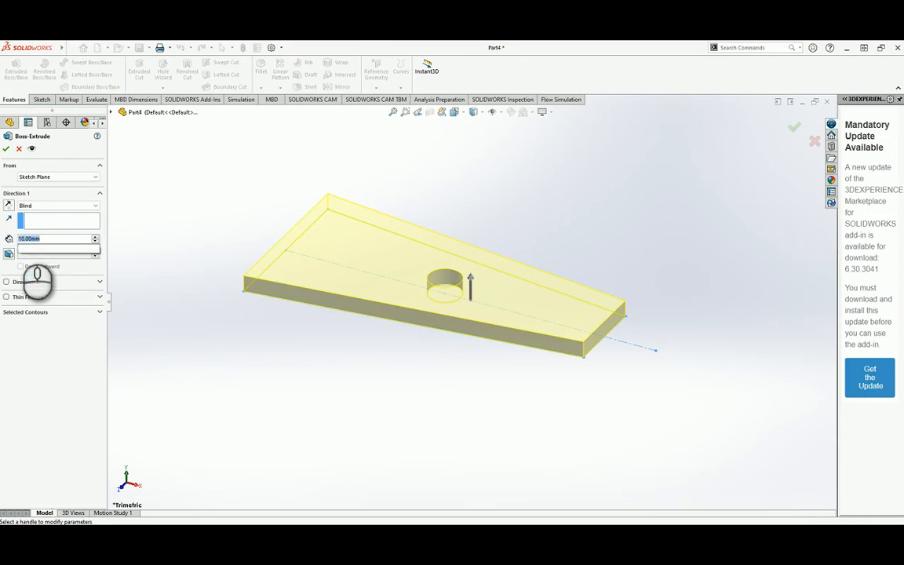
type("15")
left_click(6, 149)
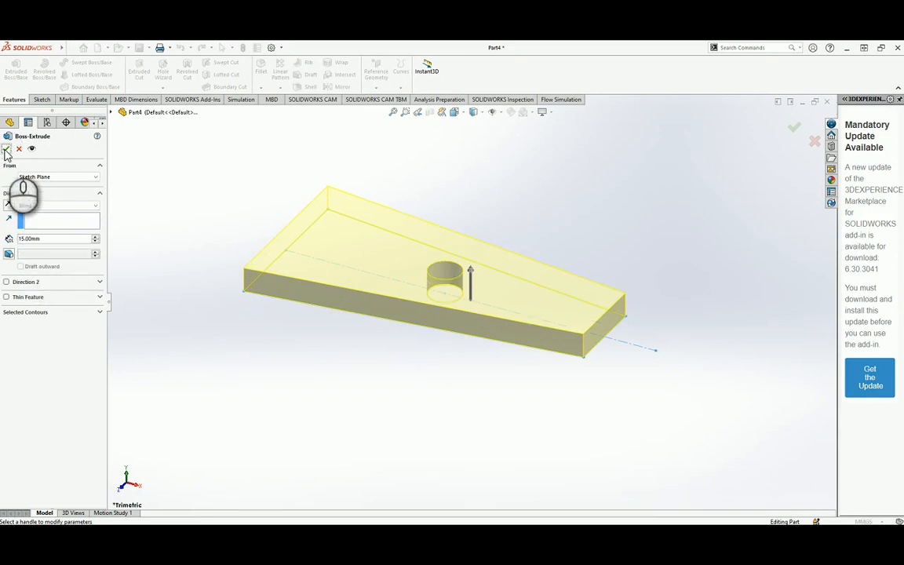
left_click(5, 150)
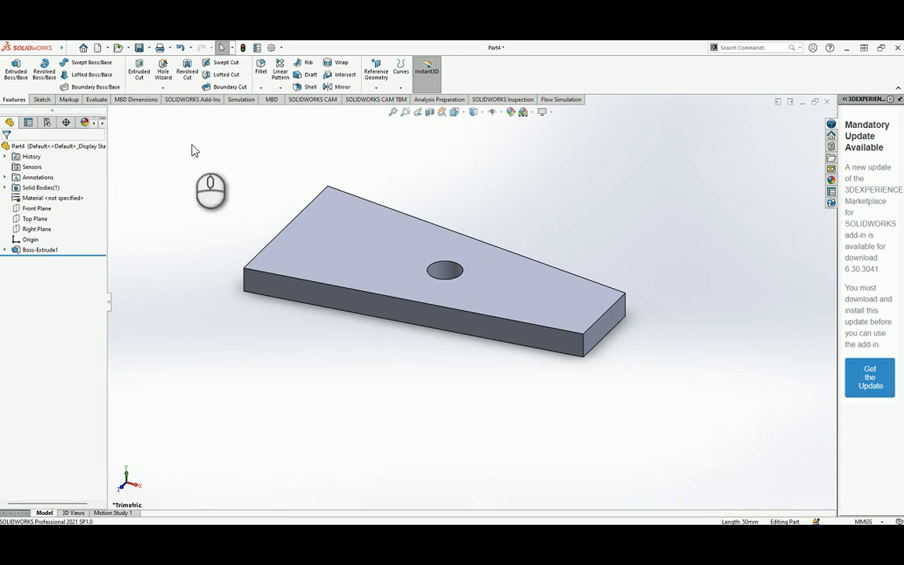
Measure the plate's two parallel top end edges and the distance between them.
left_click(95, 99)
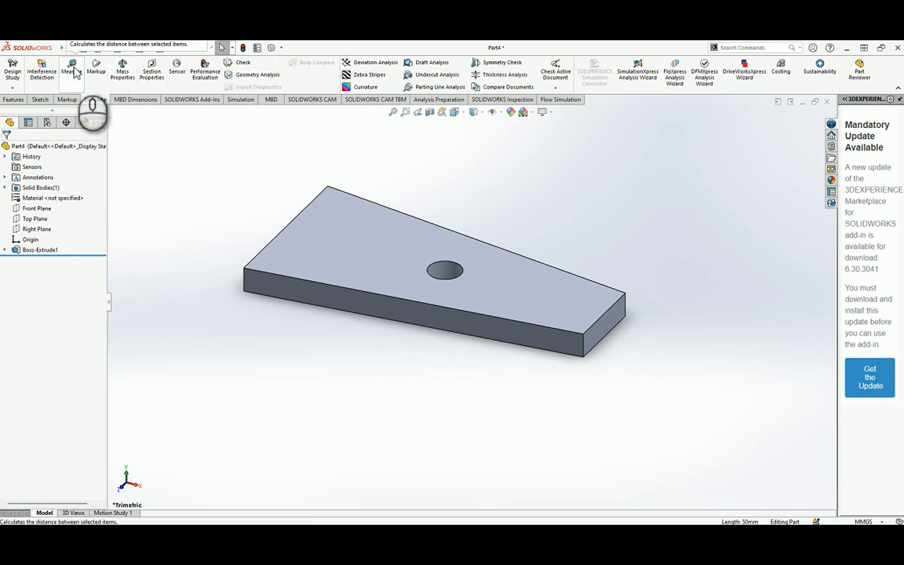
left_click(72, 69)
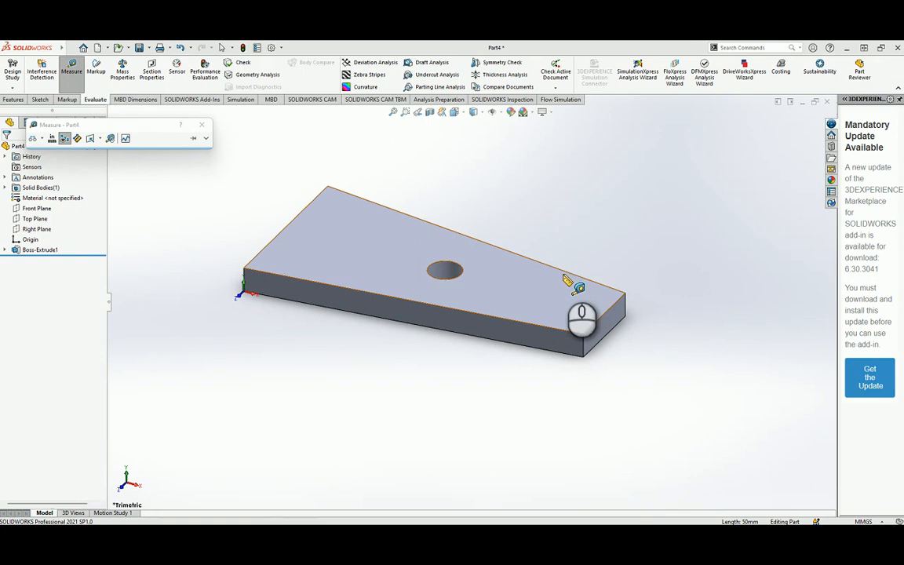
left_click(602, 316)
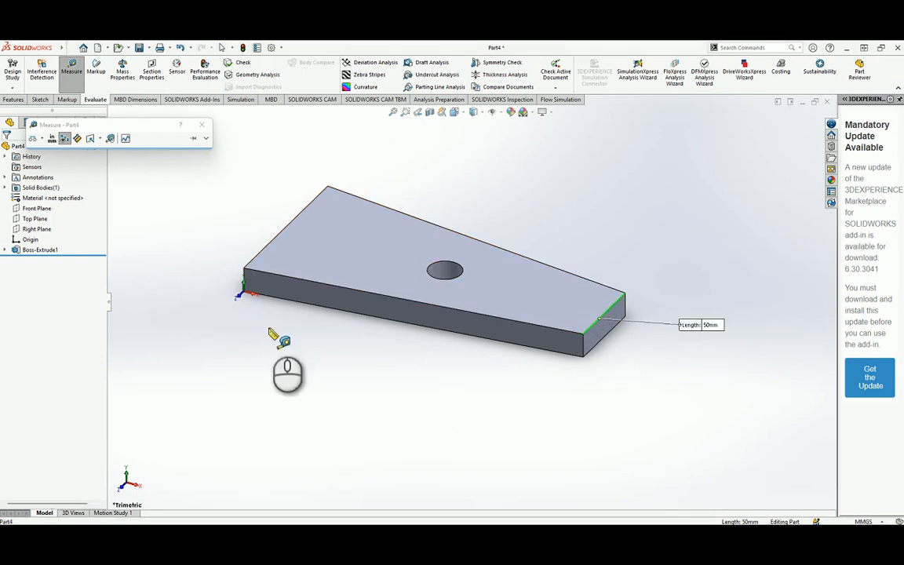
left_click(263, 254)
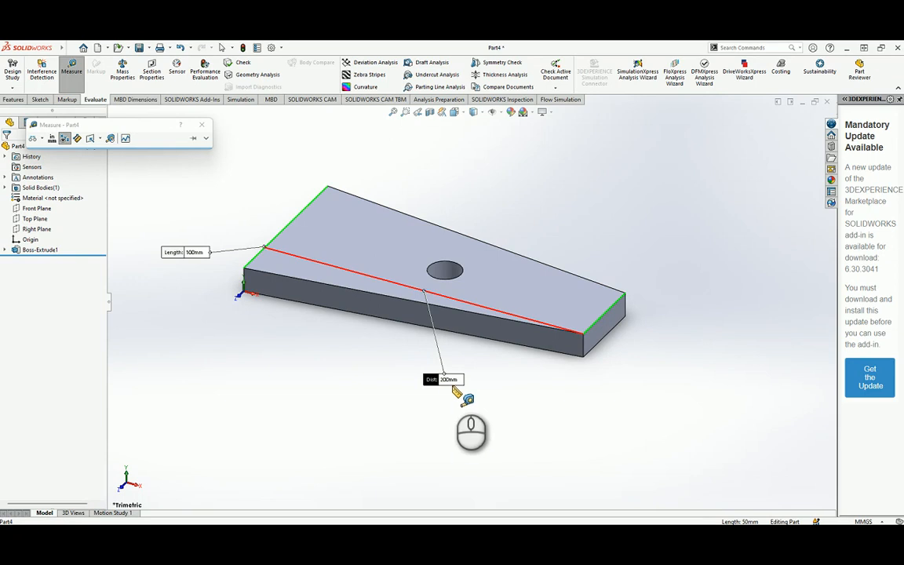
Measure the hole's diameter and the distance from its centre to the short end edge.
left_click(454, 276)
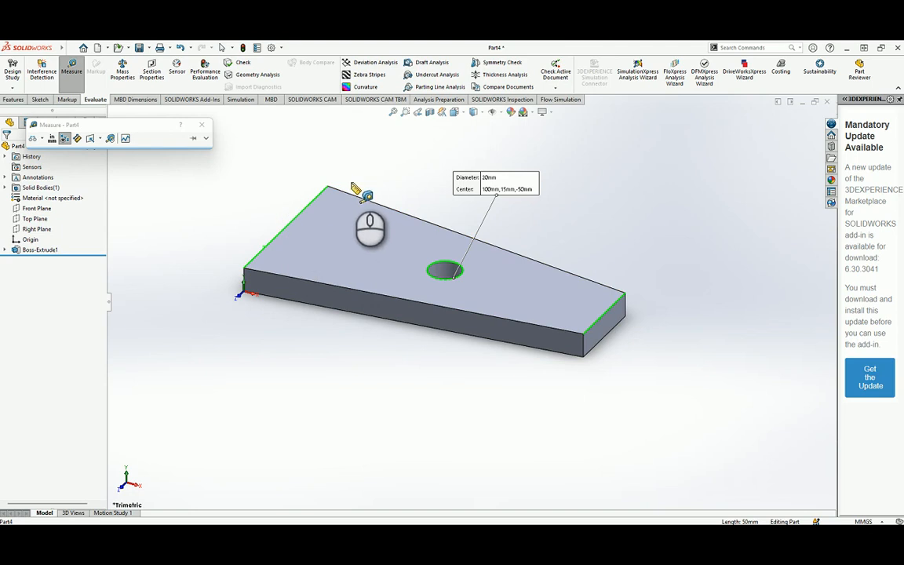
left_click(287, 226)
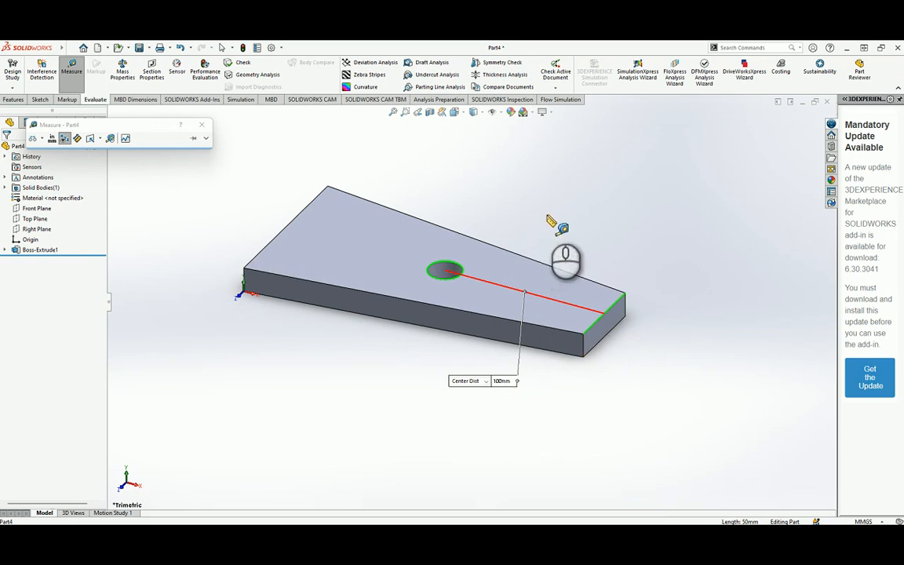
left_click(201, 124)
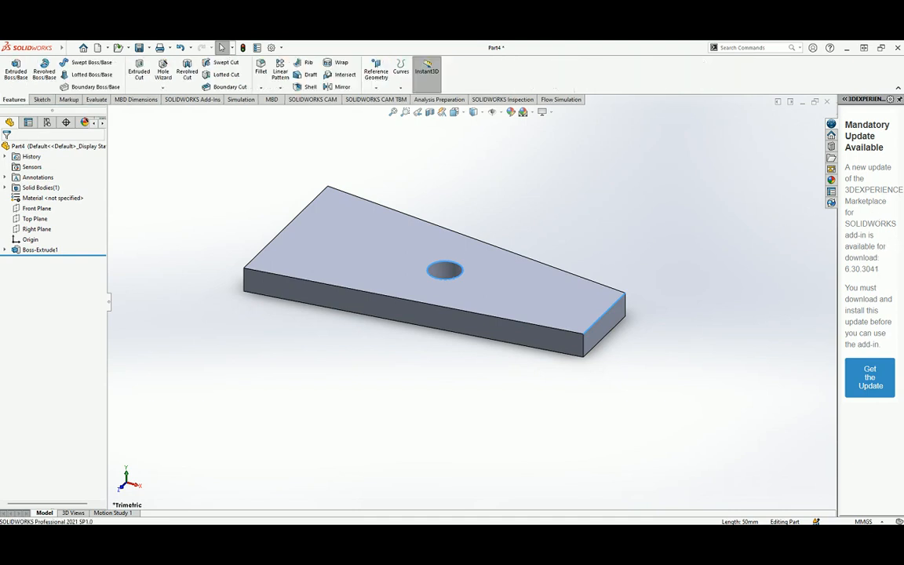
Create a new static simulation study named Static plate.
left_click(202, 100)
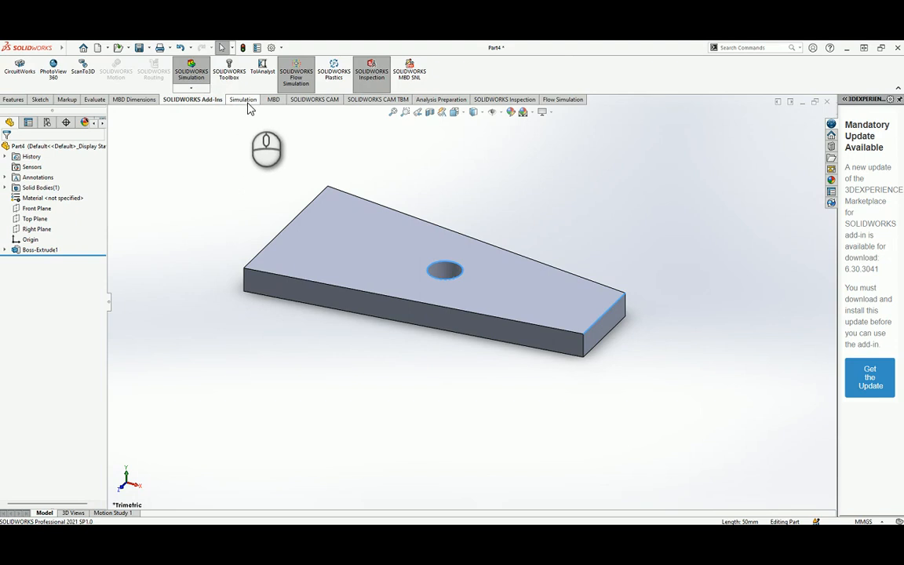
left_click(194, 73)
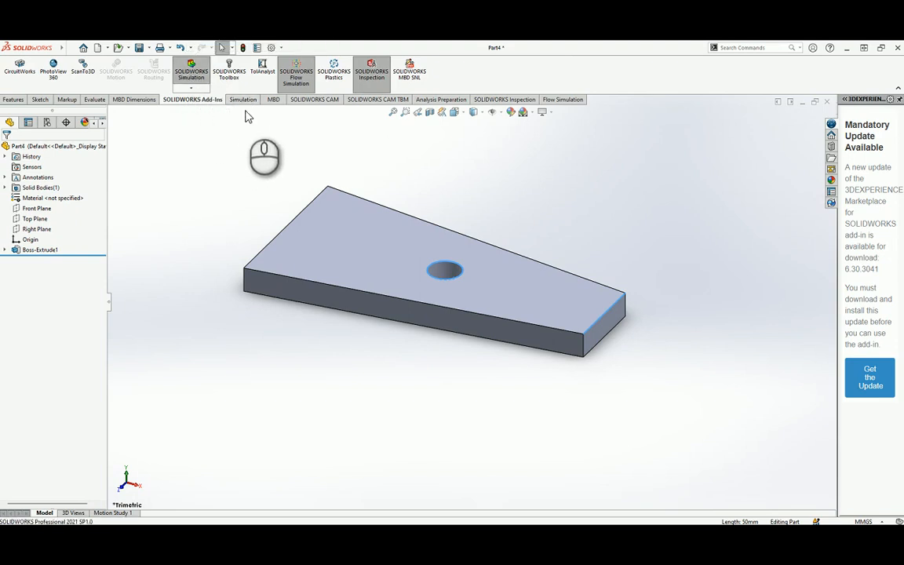
left_click(243, 99)
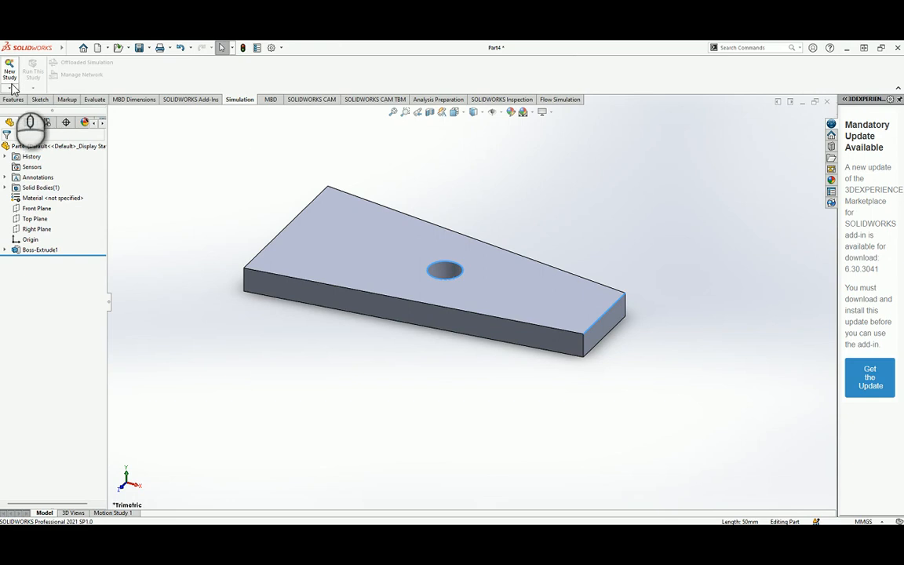
left_click(11, 79)
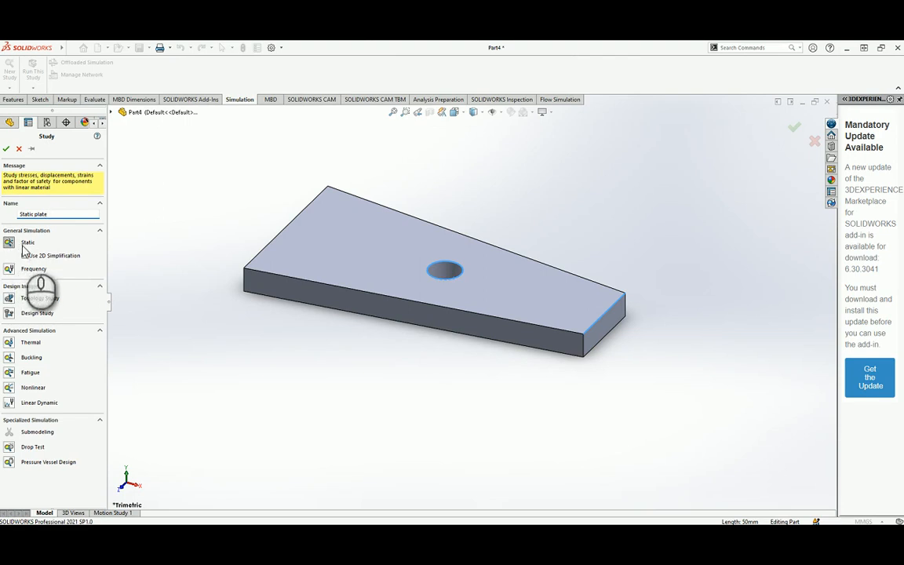
left_click(6, 148)
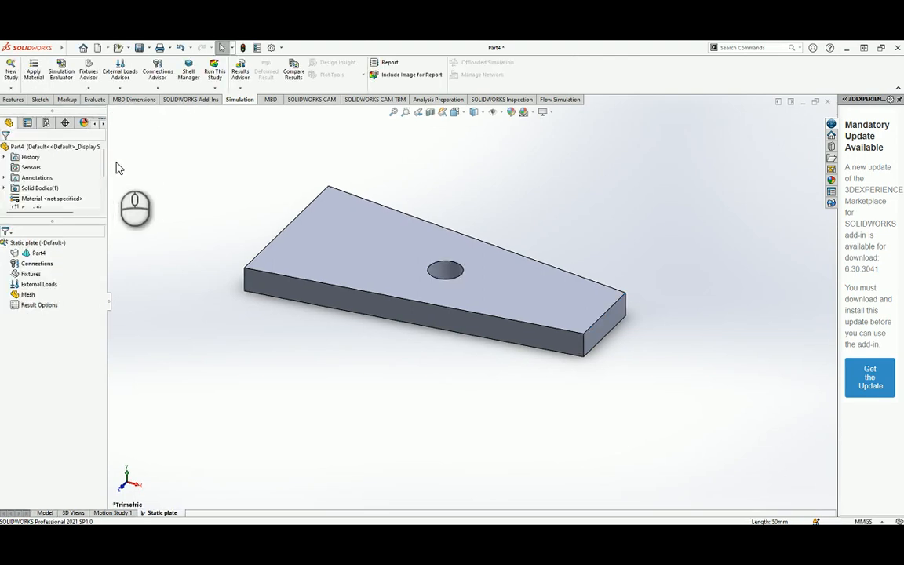
Apply the custom mild steel AISI 1020 material to the plate in the static study.
right_click(35, 254)
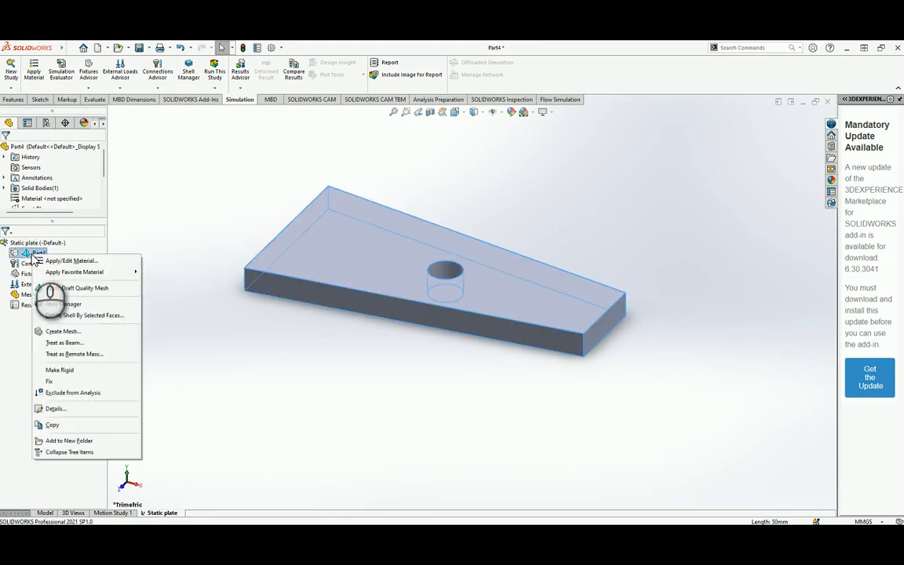
left_click(69, 262)
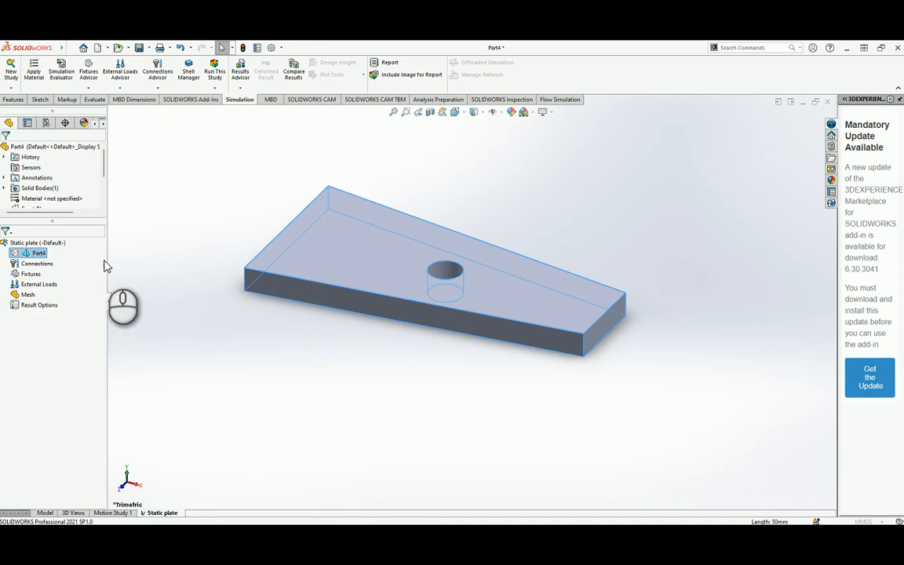
scroll(109, 267, "down", 10)
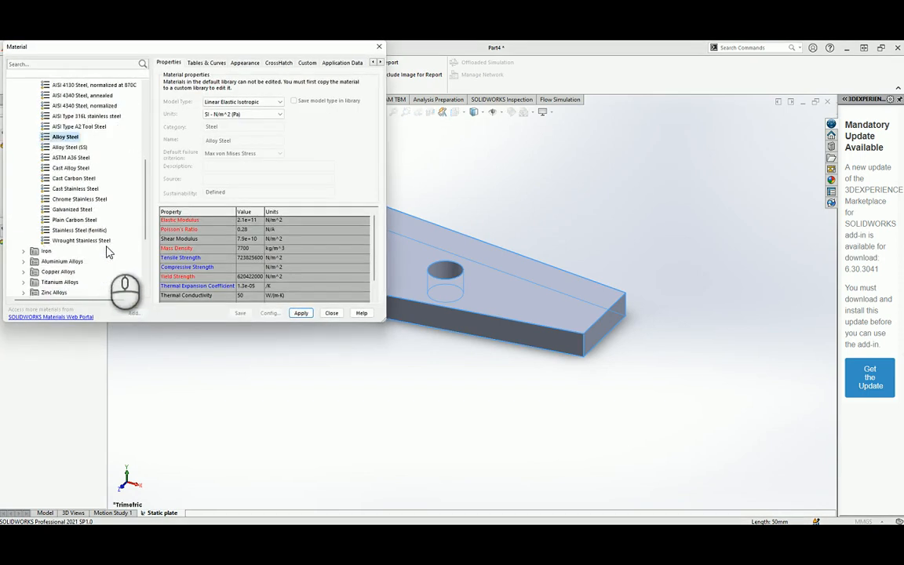
left_click(14, 282)
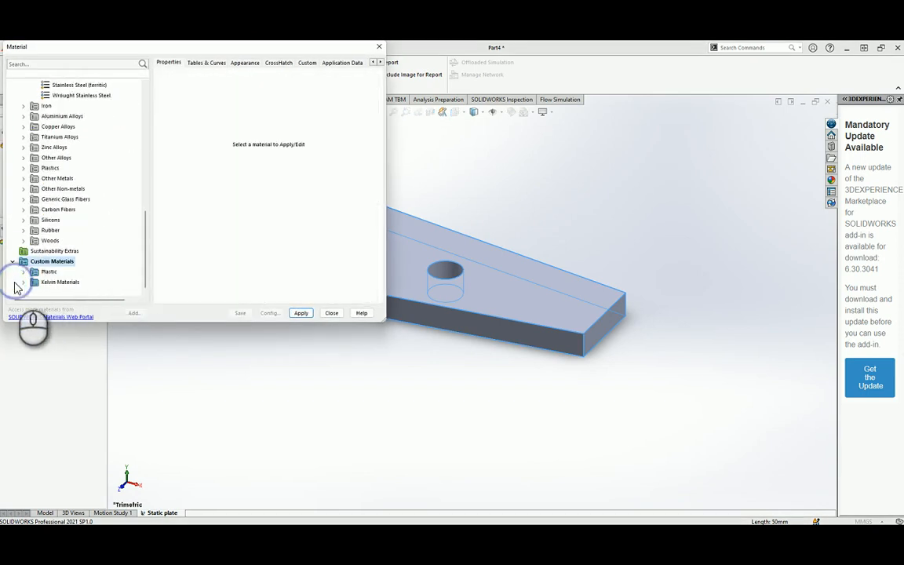
left_click(24, 283)
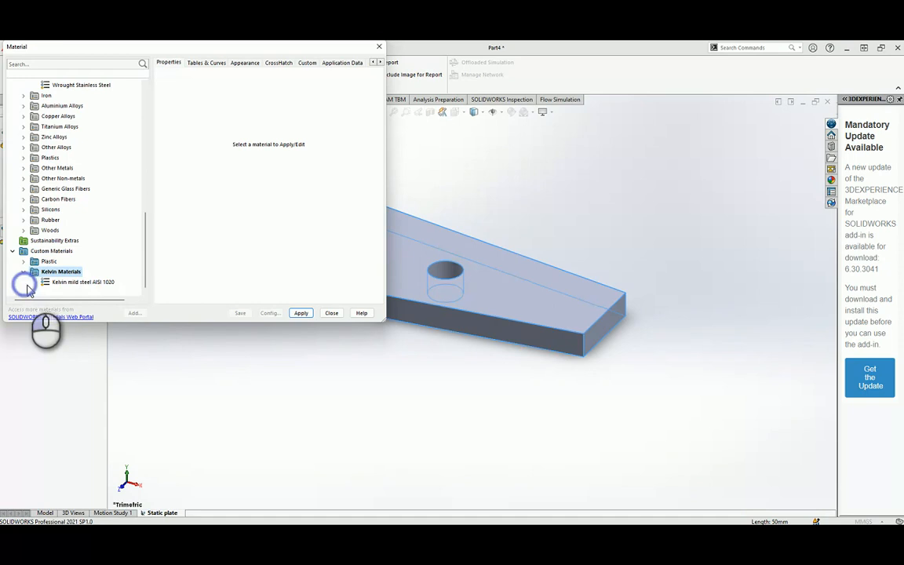
left_click(85, 282)
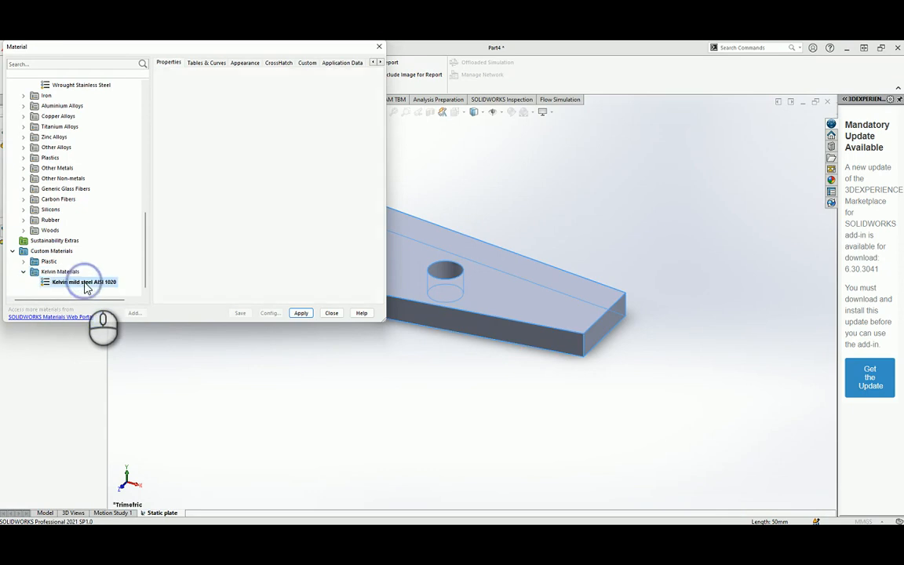
left_click(303, 313)
left_click(331, 313)
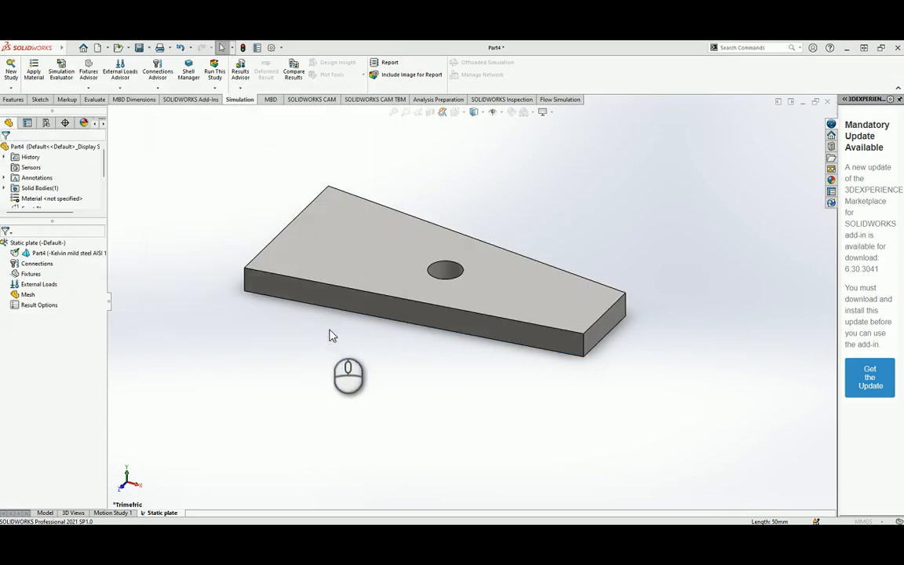
Add a Fixed Geometry fixture to the plate's wide end face.
middle_click_drag(236, 328, 275, 338)
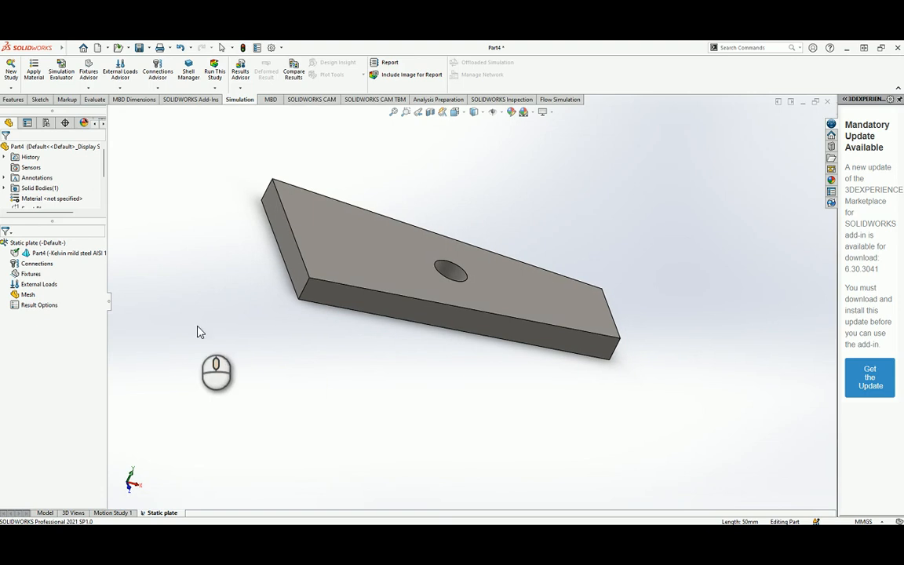
right_click(30, 274)
left_click(64, 296)
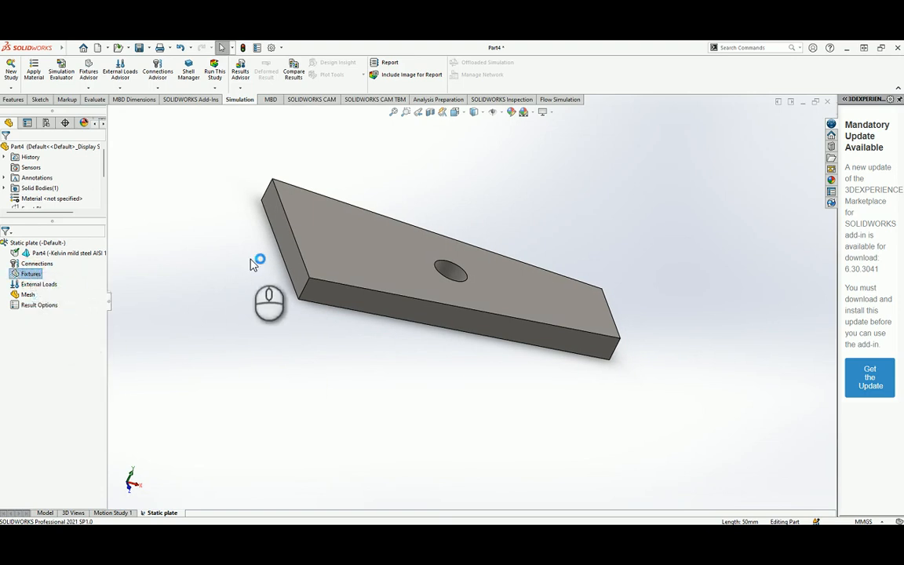
left_click(288, 248)
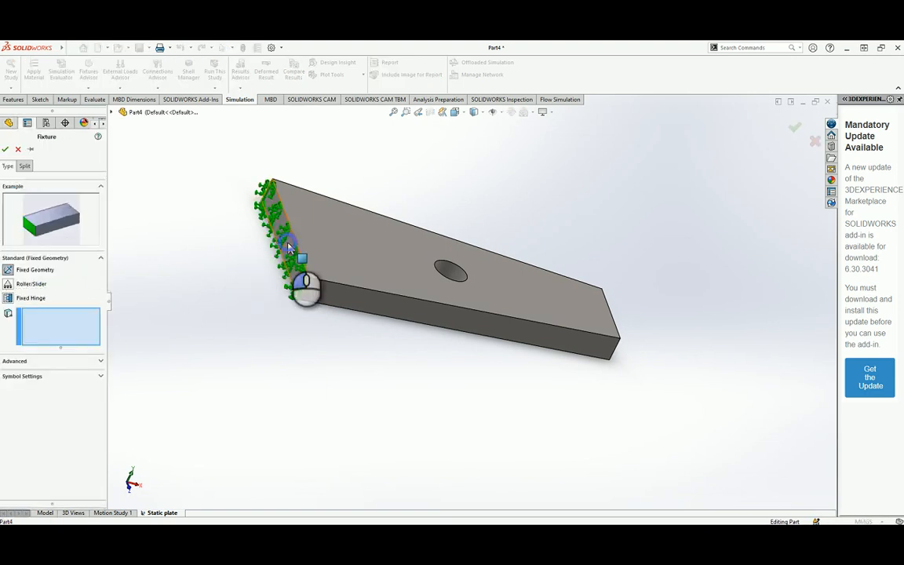
left_click(6, 148)
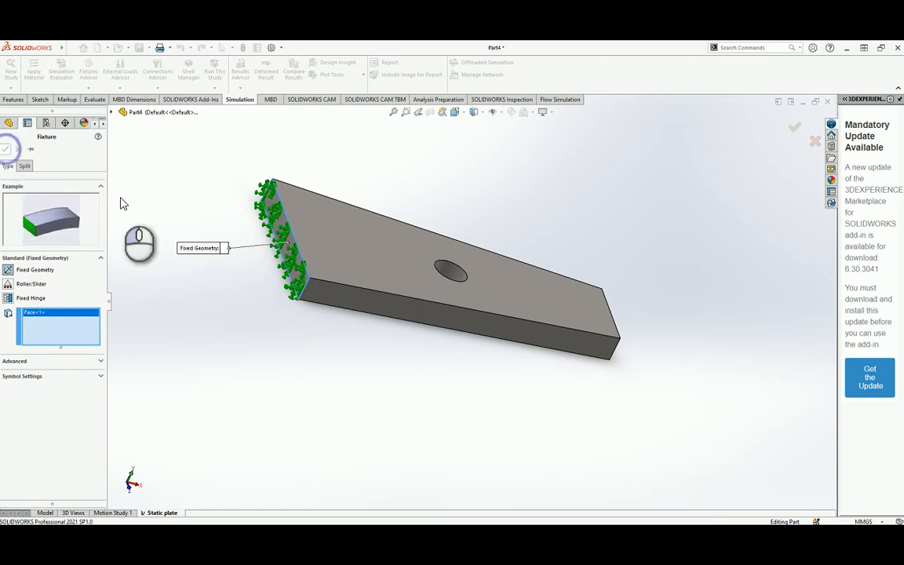
Apply a 1000 N force per item to the short end's upper edge, directed downward along the end's vertical corner edge.
middle_click_drag(484, 371, 420, 367)
right_click(41, 295)
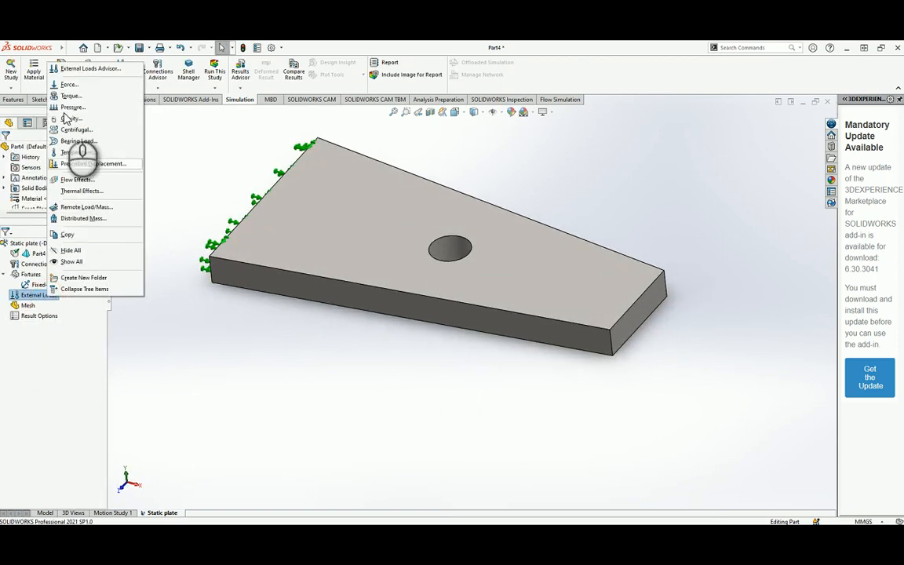
left_click(67, 83)
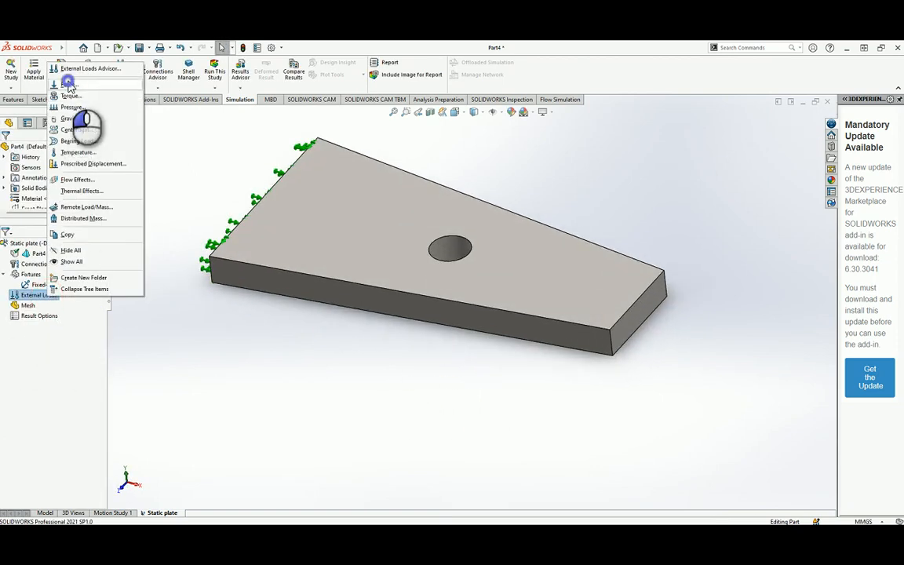
left_click(618, 321)
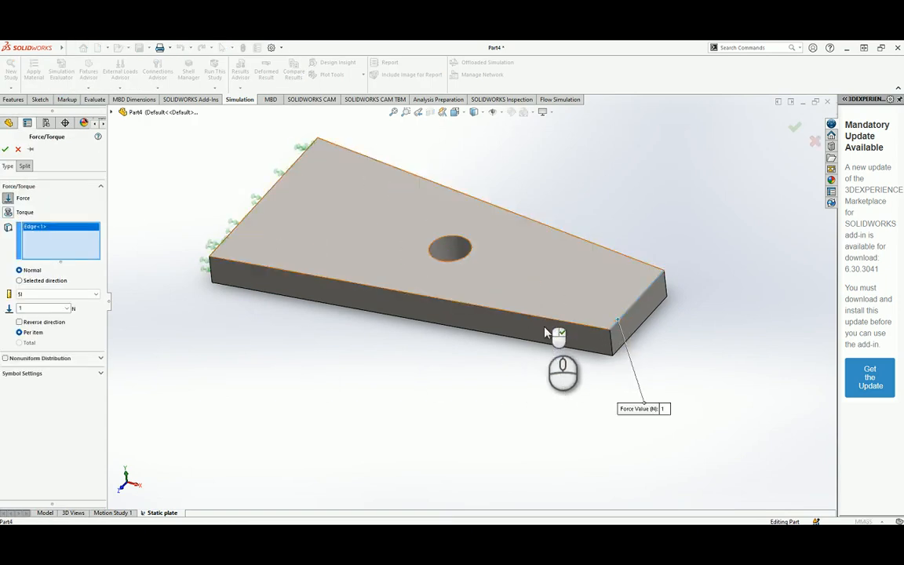
left_click(20, 281)
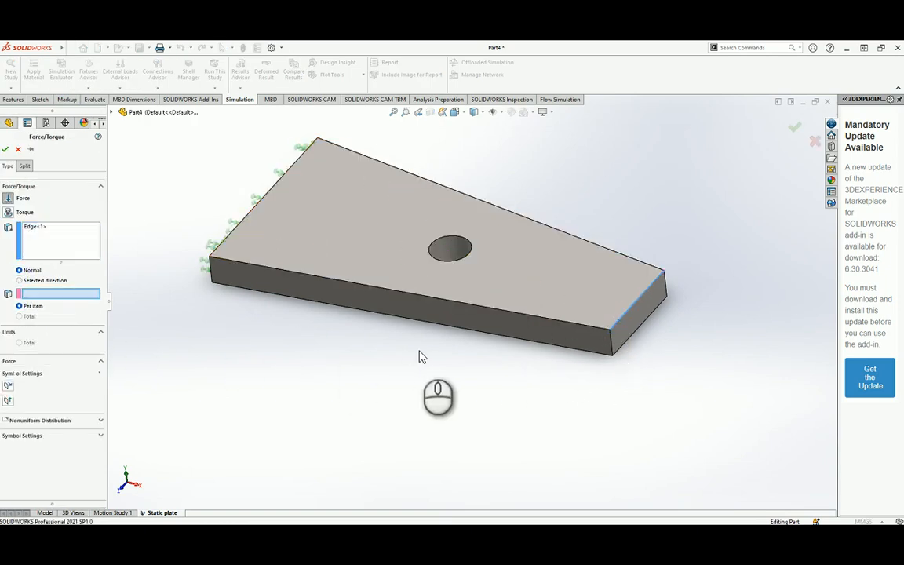
left_click(612, 345)
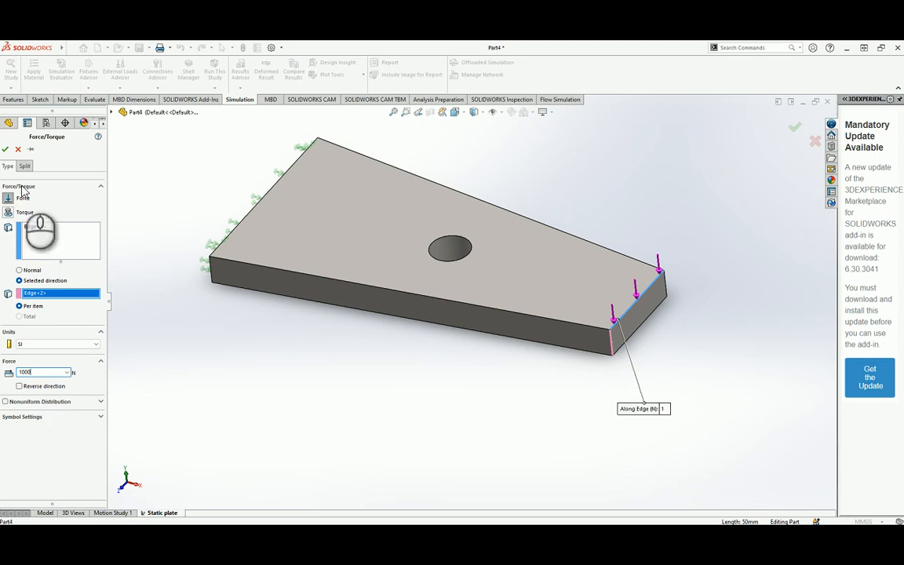
left_click(4, 149)
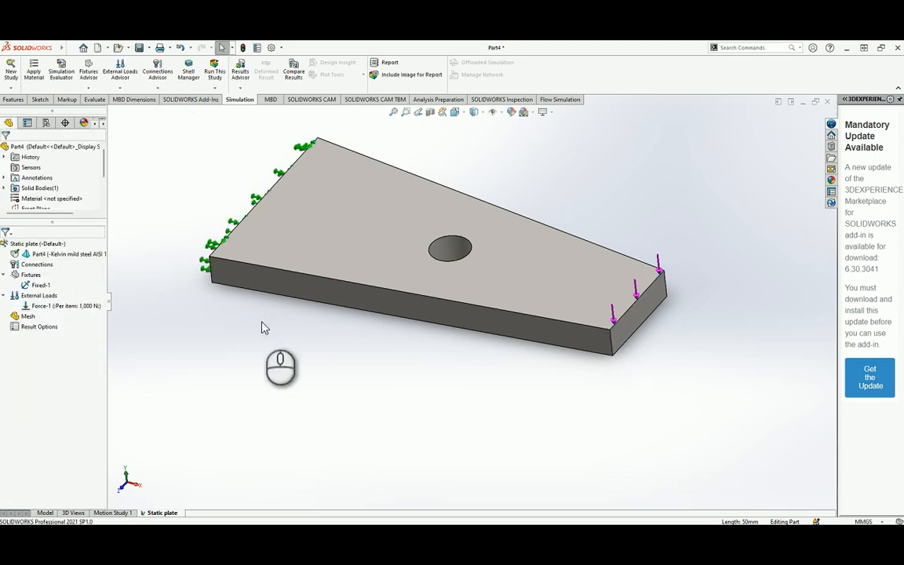
Create a mesh for the plate with the mesh density set close to Coarse.
left_click(24, 316)
right_click(25, 317)
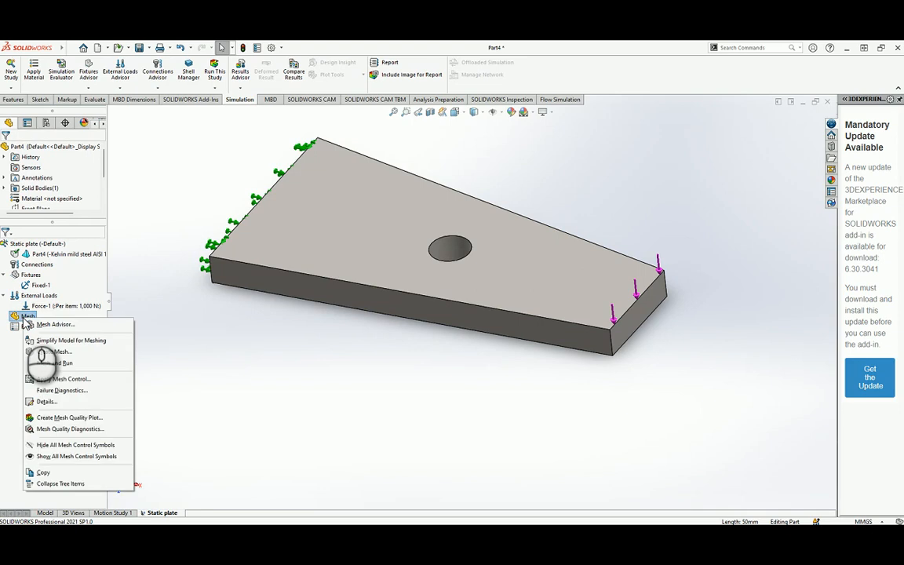
left_click(58, 351)
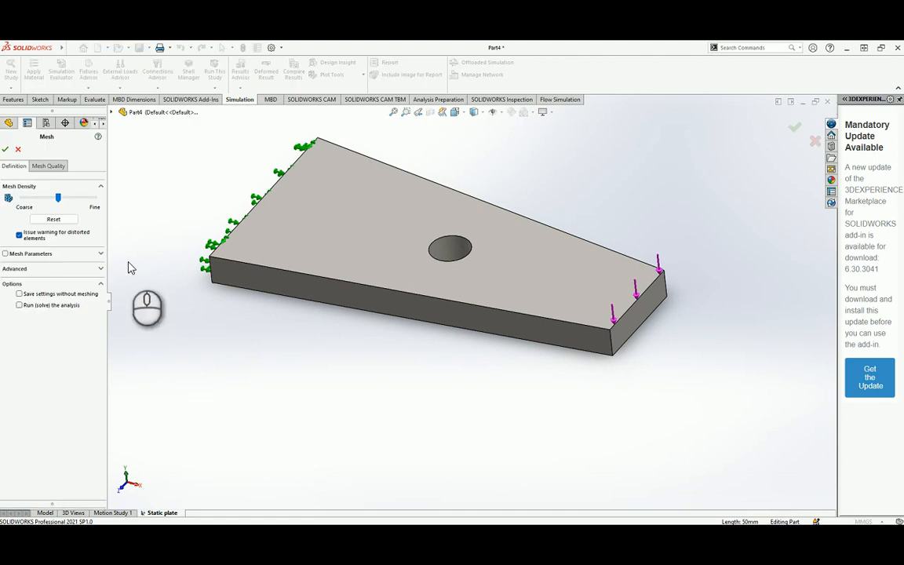
left_click_drag(59, 198, 29, 203)
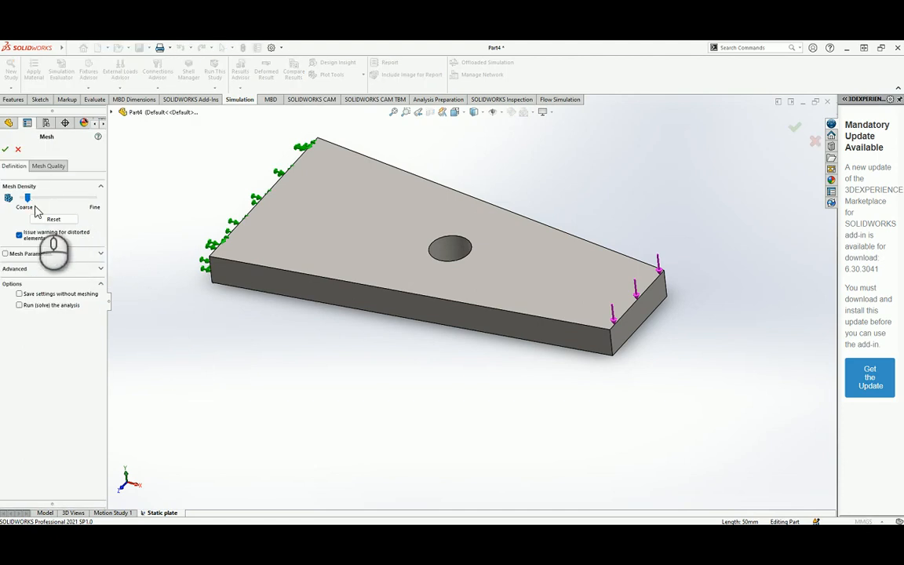
left_click(5, 149)
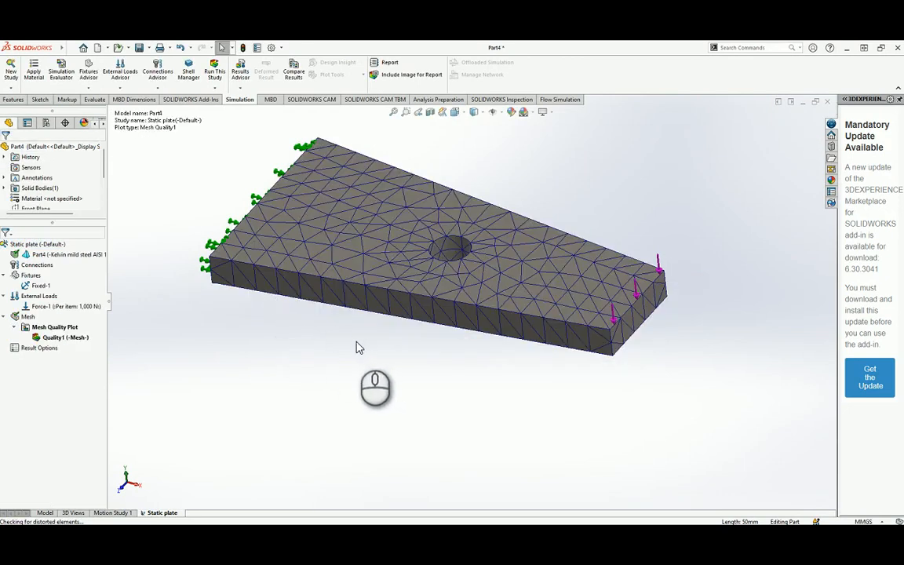
Run the Static plate study and inspect the von Mises stress distribution around the hole.
scroll(485, 265, "up", 3)
scroll(485, 264, "down", 2)
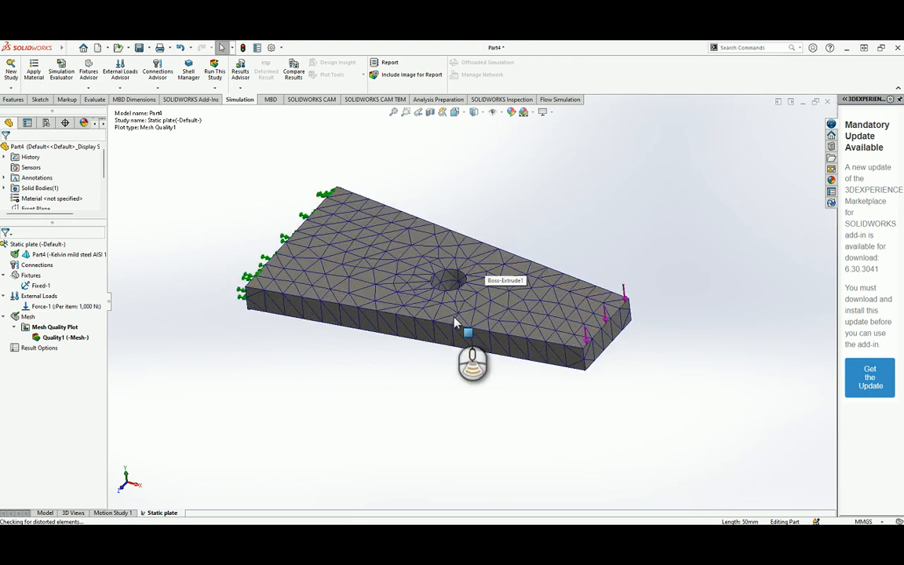
scroll(454, 321, "down", 3)
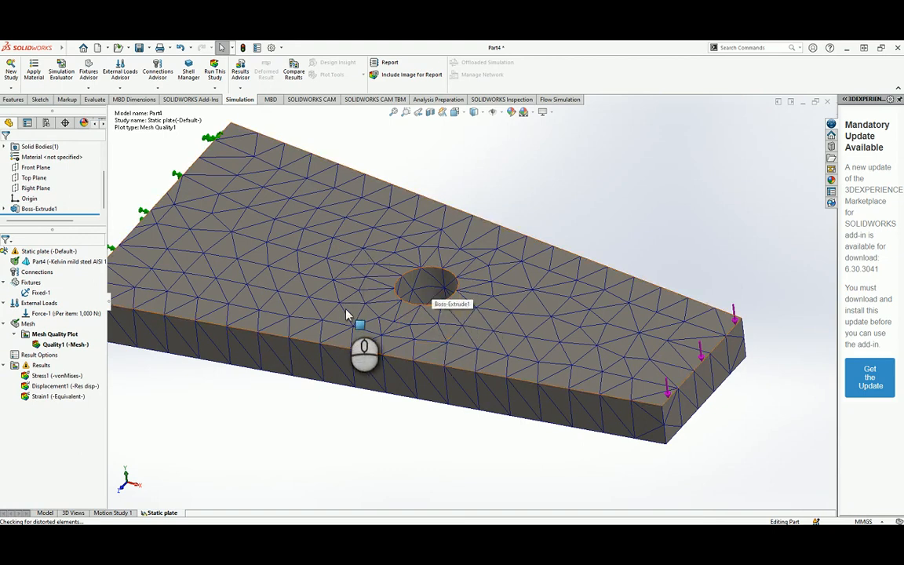
right_click(17, 252)
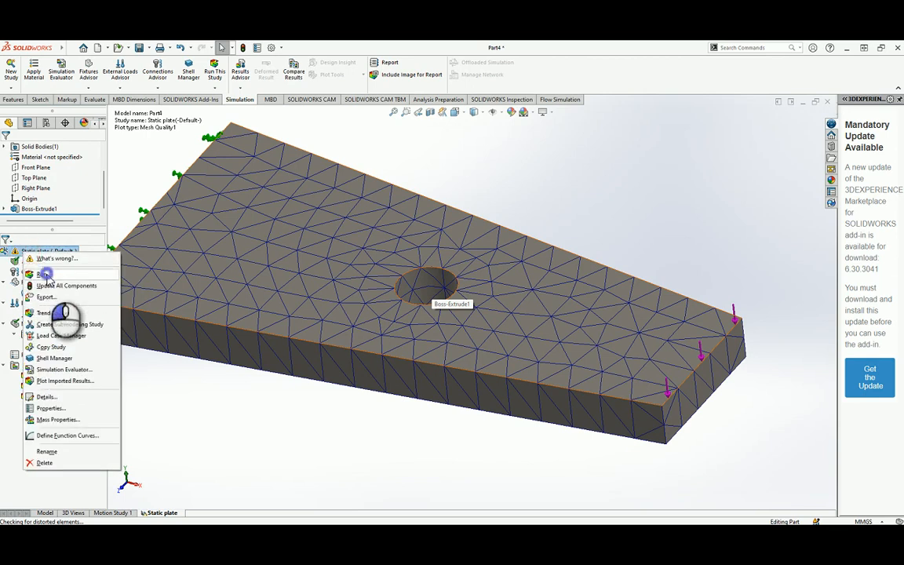
left_click(49, 274)
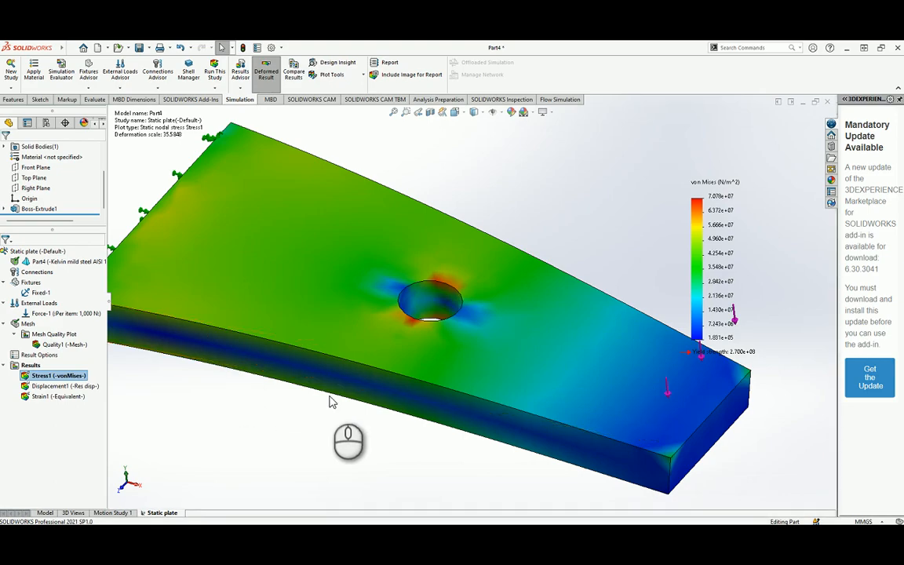
scroll(329, 402, "down", 2)
scroll(329, 402, "up", 5)
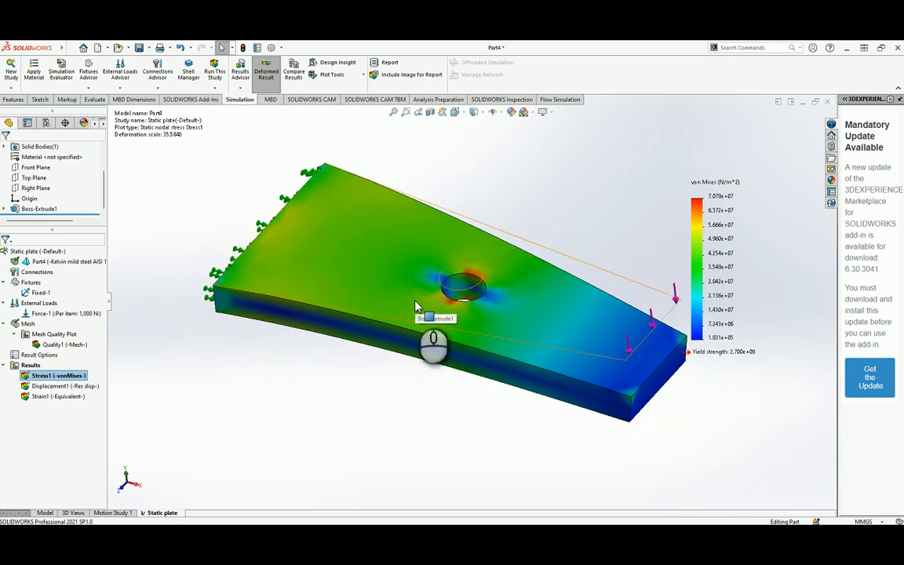
scroll(466, 335, "down", 1)
scroll(474, 302, "down", 3)
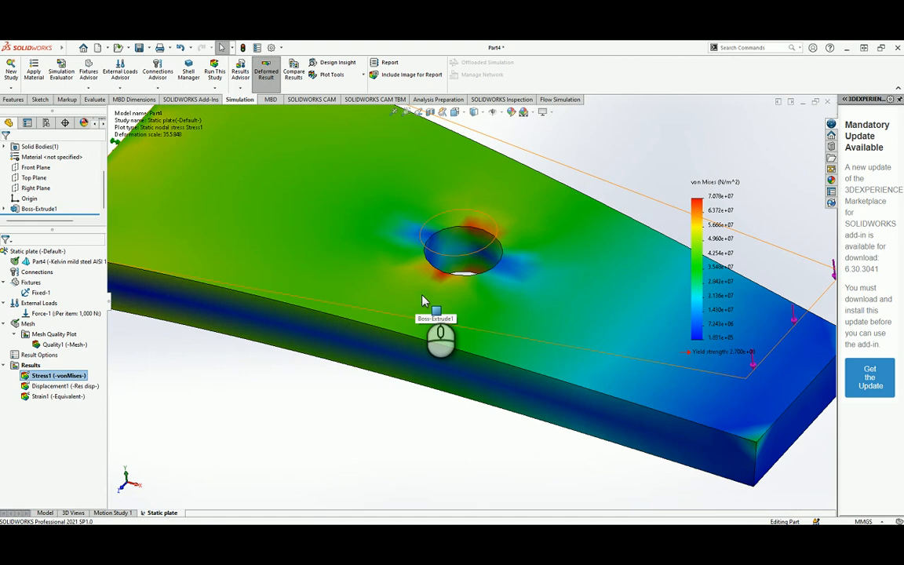
scroll(430, 329, "up", 5)
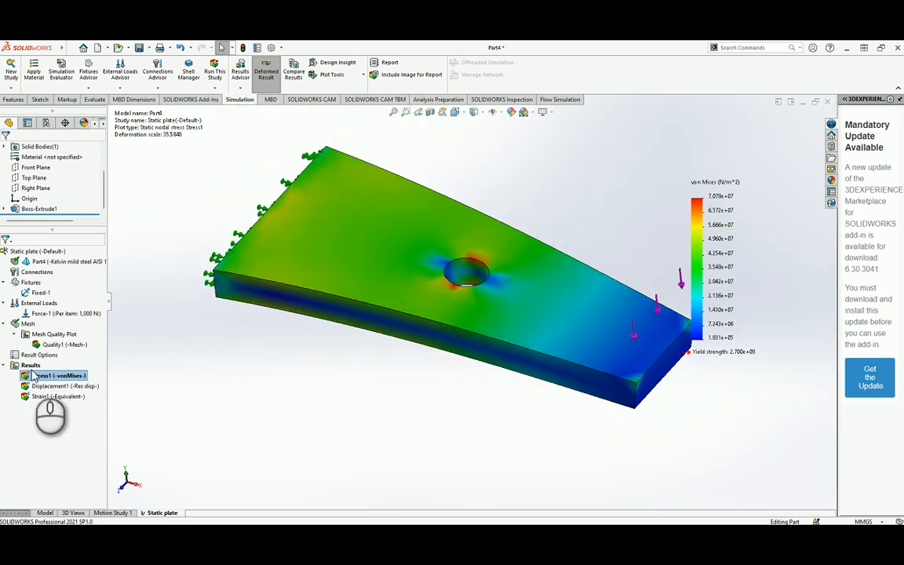
Define an additional stress plot showing SX: X Normal Stress in N/m^2.
right_click(30, 365)
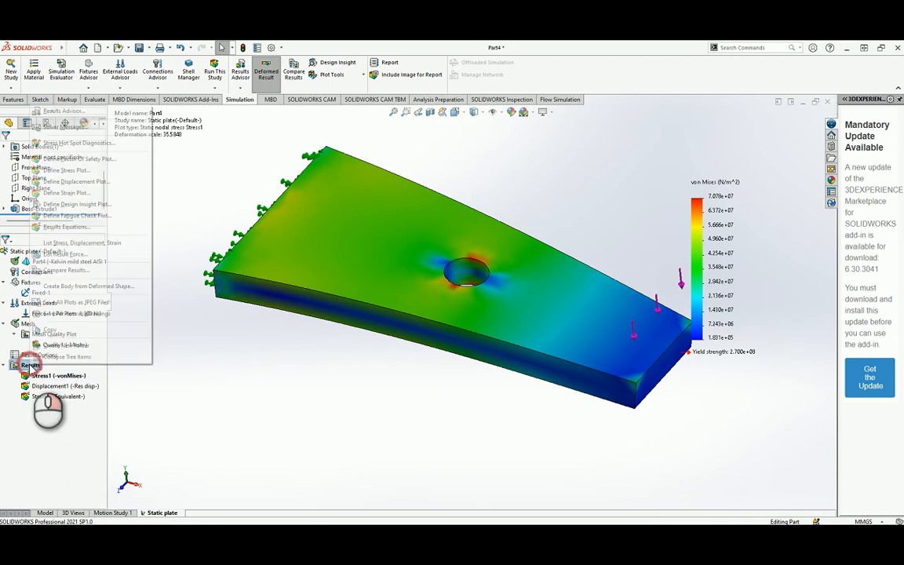
left_click(78, 172)
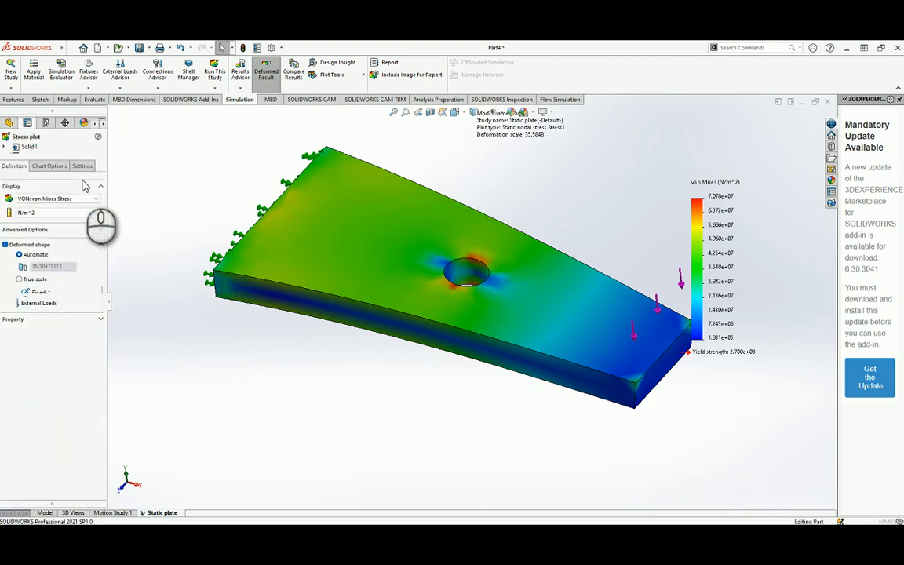
left_click(97, 198)
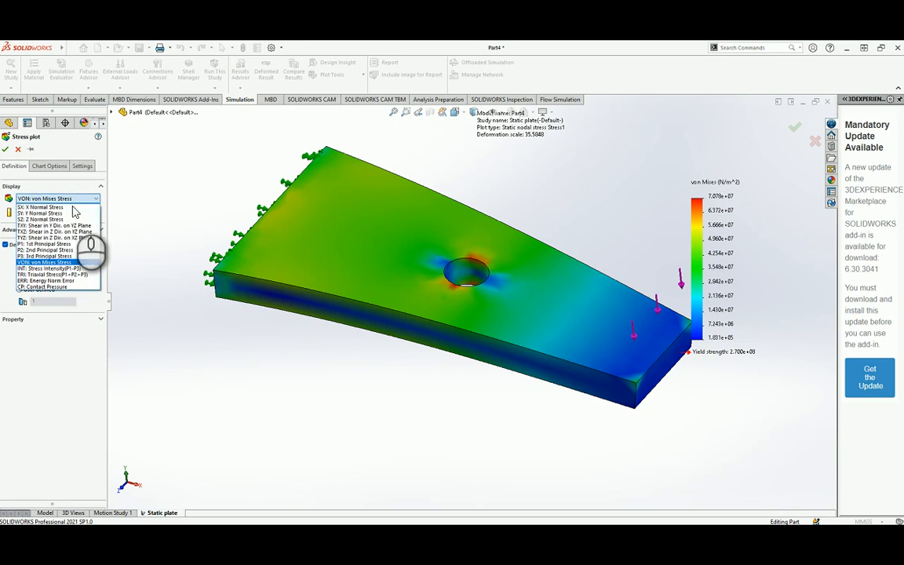
left_click(61, 241)
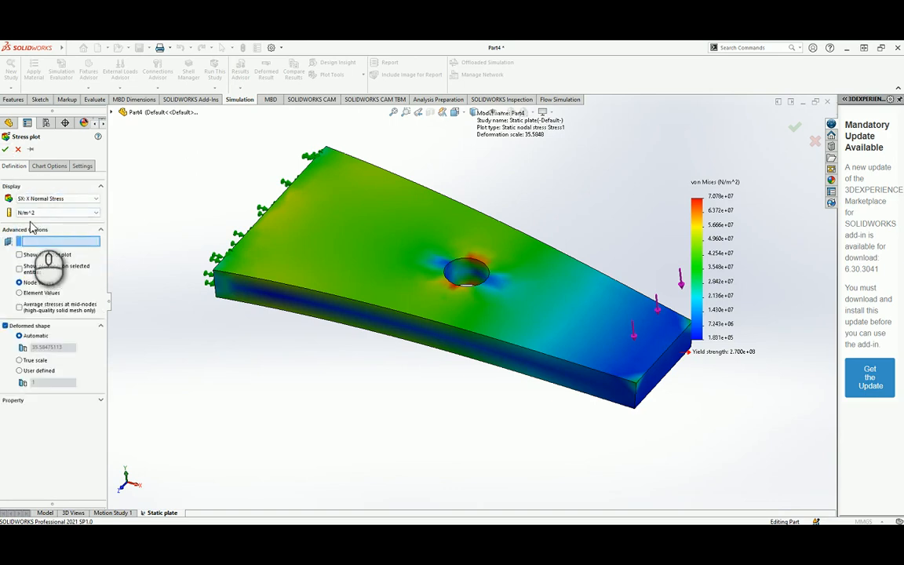
left_click(6, 149)
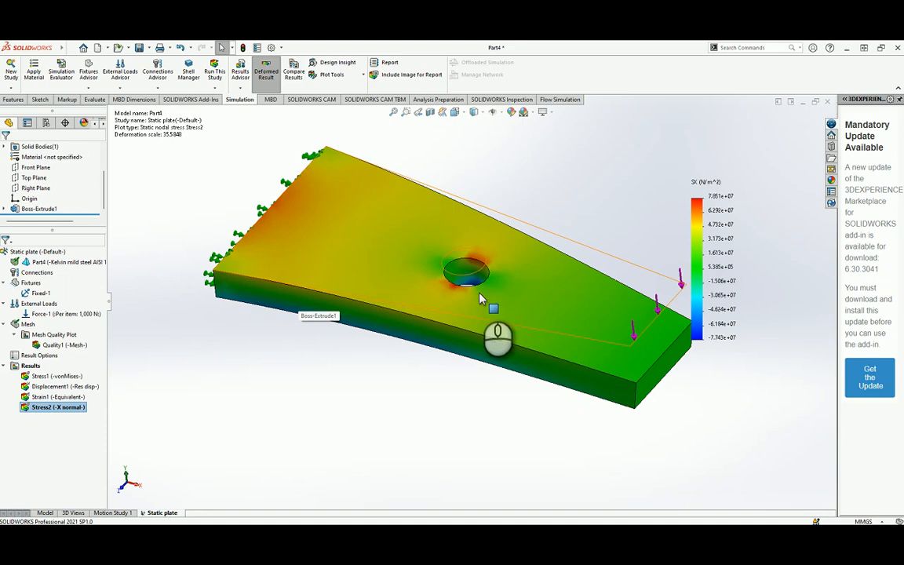
Probe the X normal stress on the hole's upper circular edge and examine the node values, coordinates and summary.
right_click(61, 409)
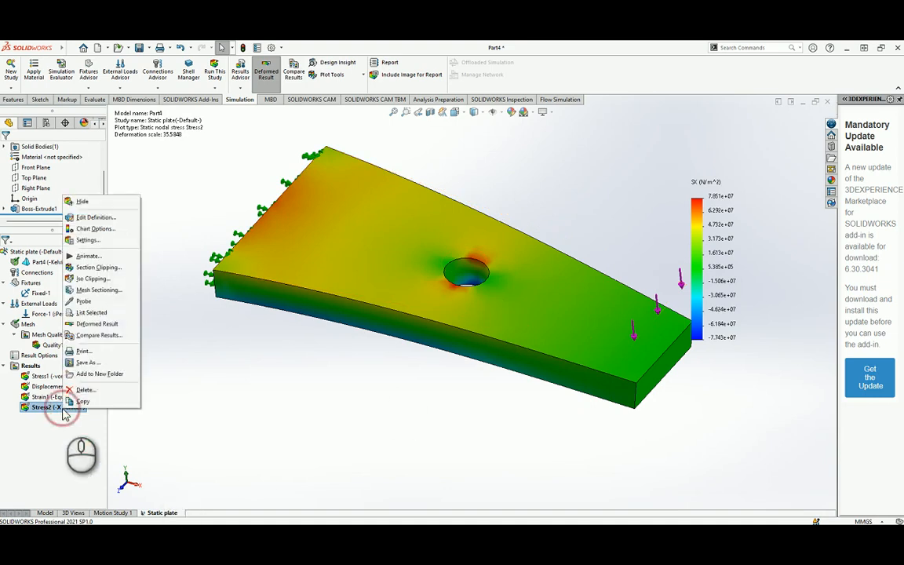
left_click(84, 302)
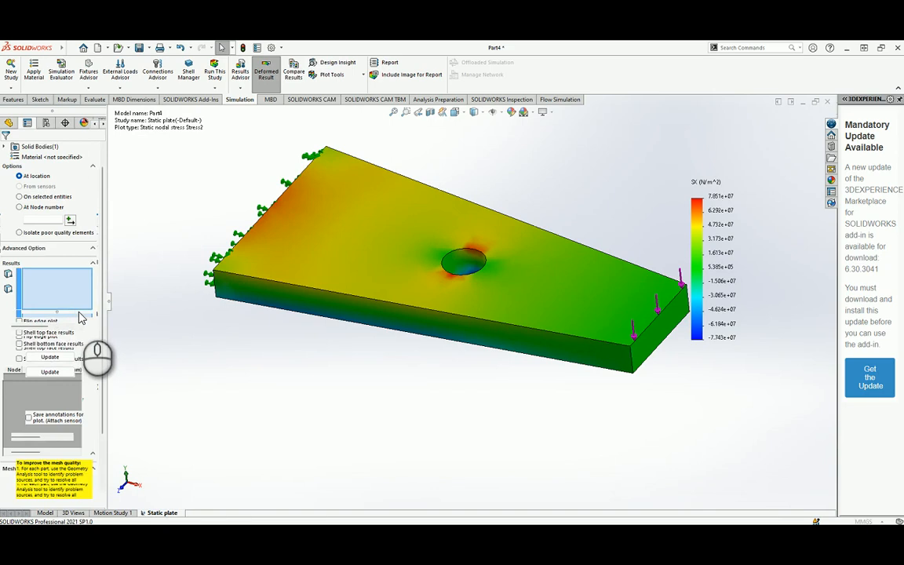
left_click(20, 196)
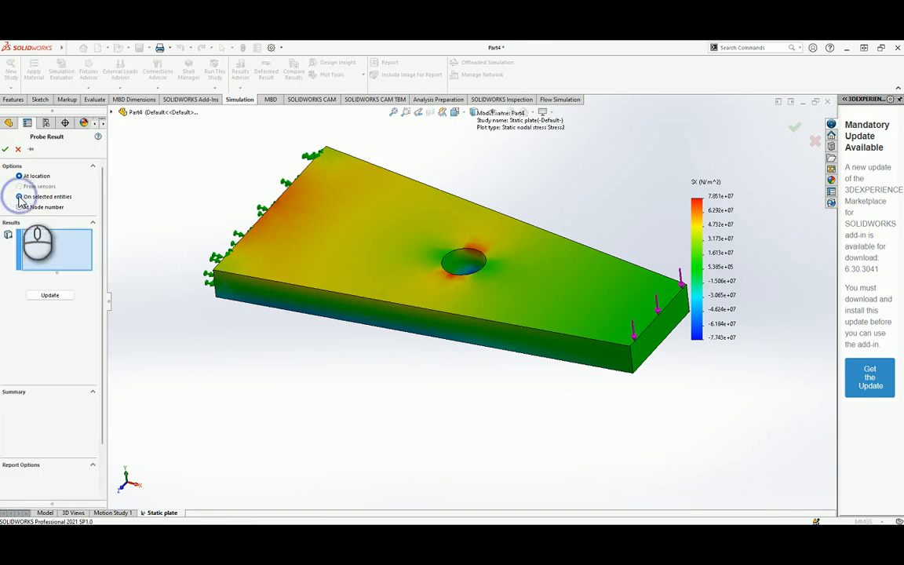
left_click(455, 278)
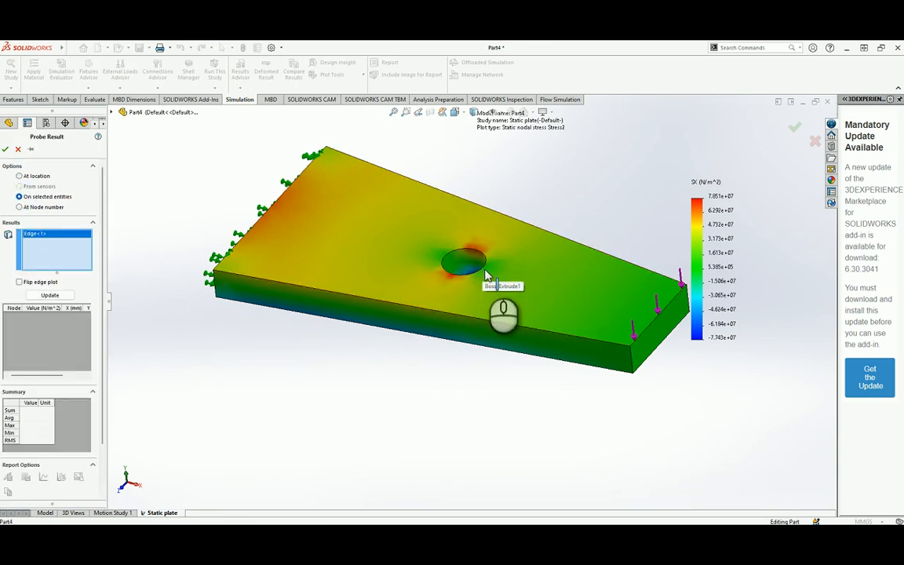
left_click(44, 296)
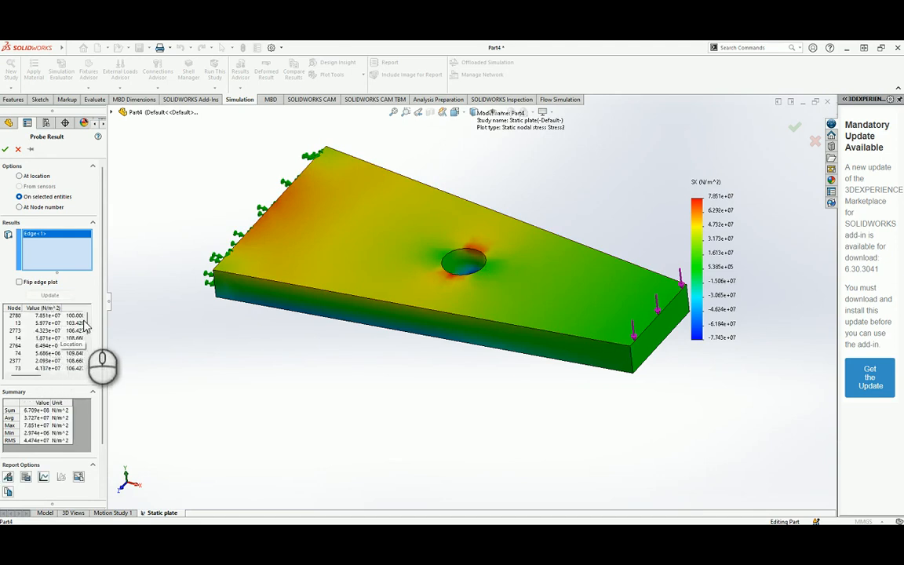
mouse_move(87, 319)
left_mouse_down()
mouse_move(89, 361)
mouse_move(82, 319)
left_mouse_up()
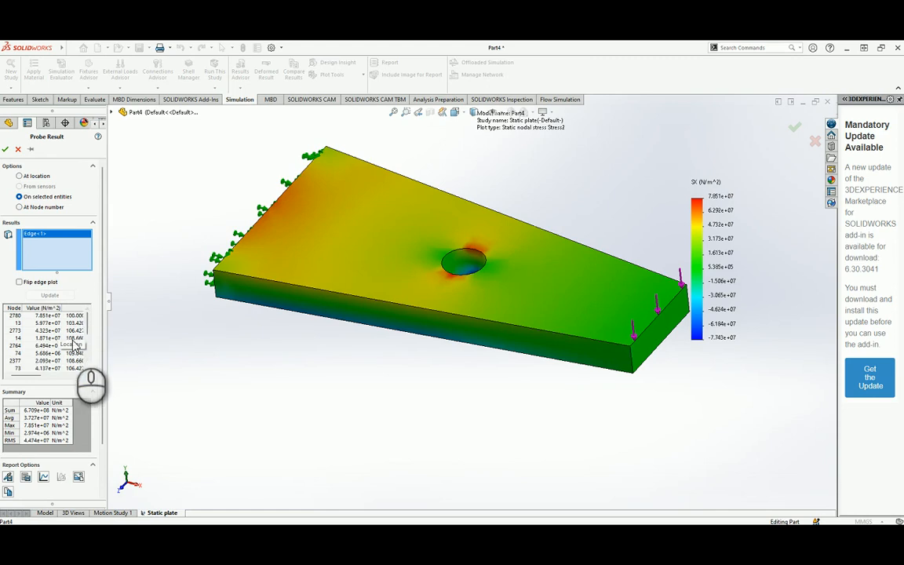
left_click_drag(33, 375, 59, 375)
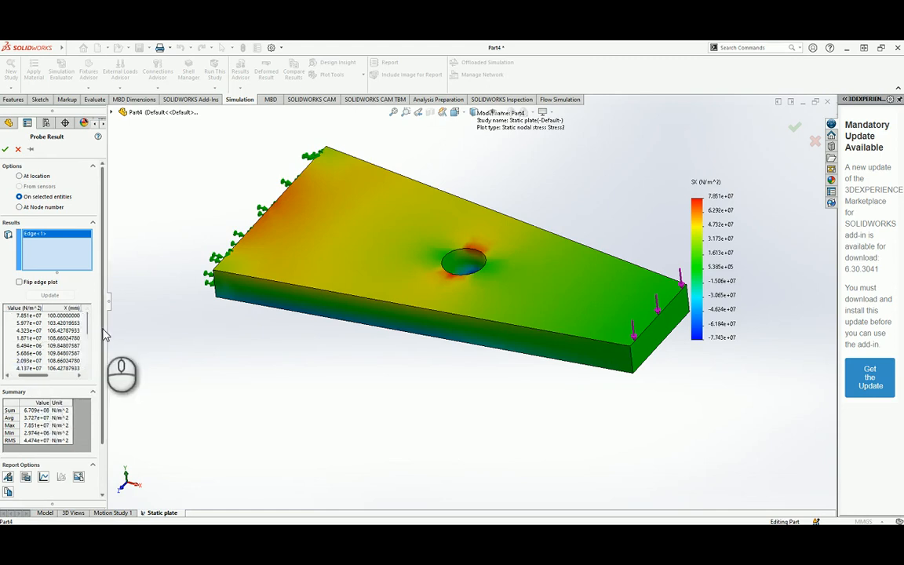
left_click_drag(109, 331, 159, 326)
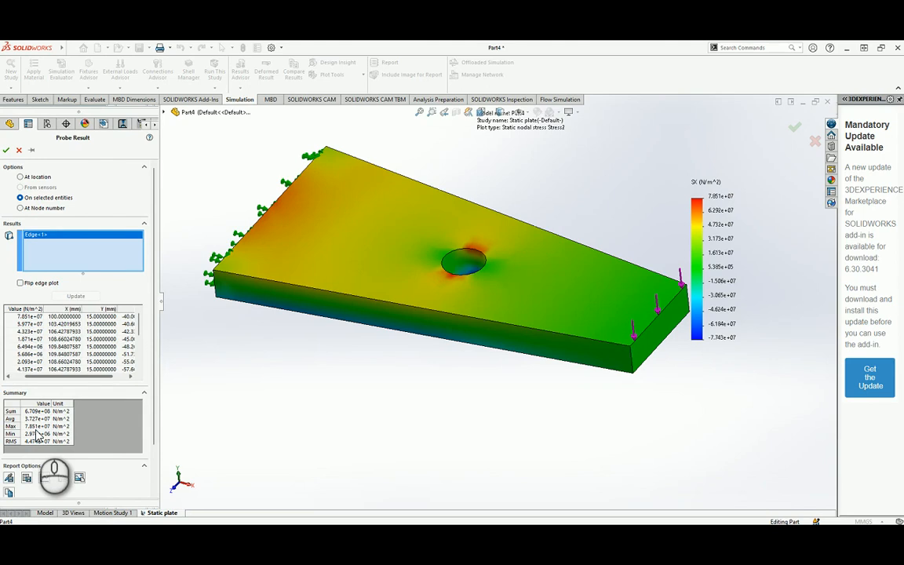
Graph the X normal stress along the hole edge, read off its peak, and close the graph and the probe.
left_click(45, 477)
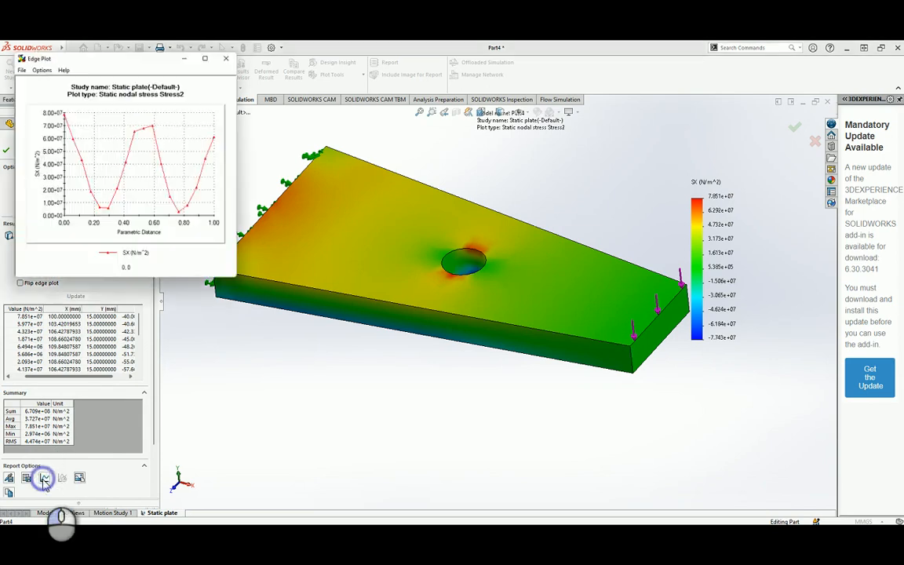
left_click_drag(323, 188, 300, 158)
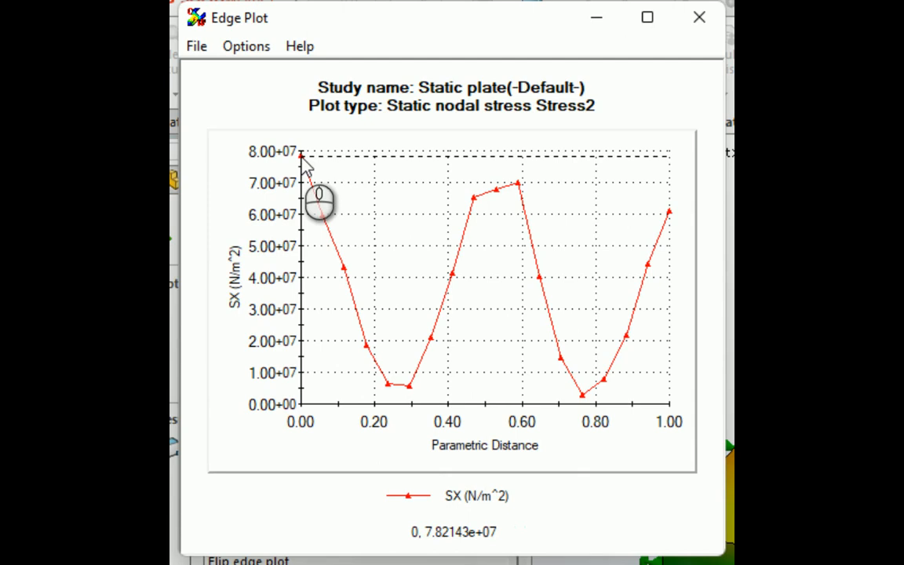
left_click_drag(301, 157, 621, 131)
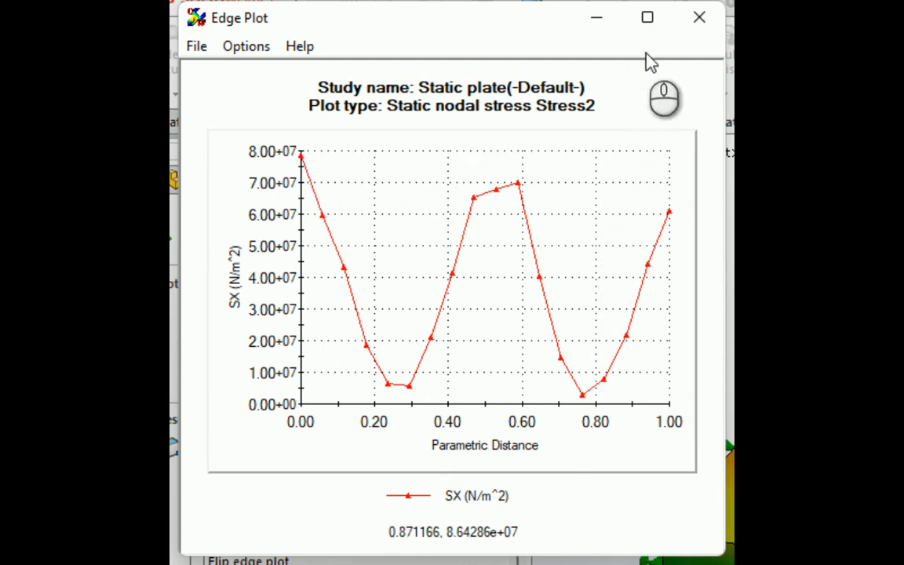
left_click(703, 23)
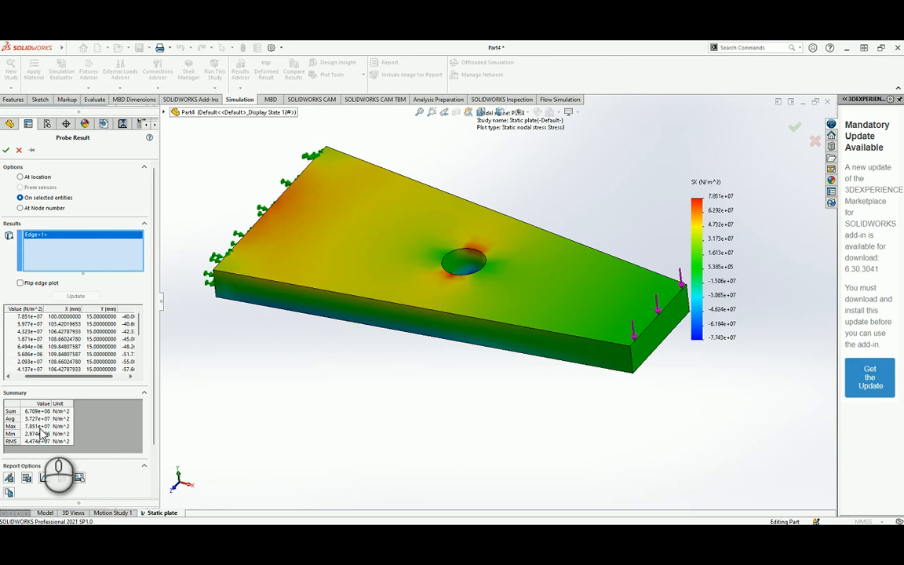
left_click(19, 149)
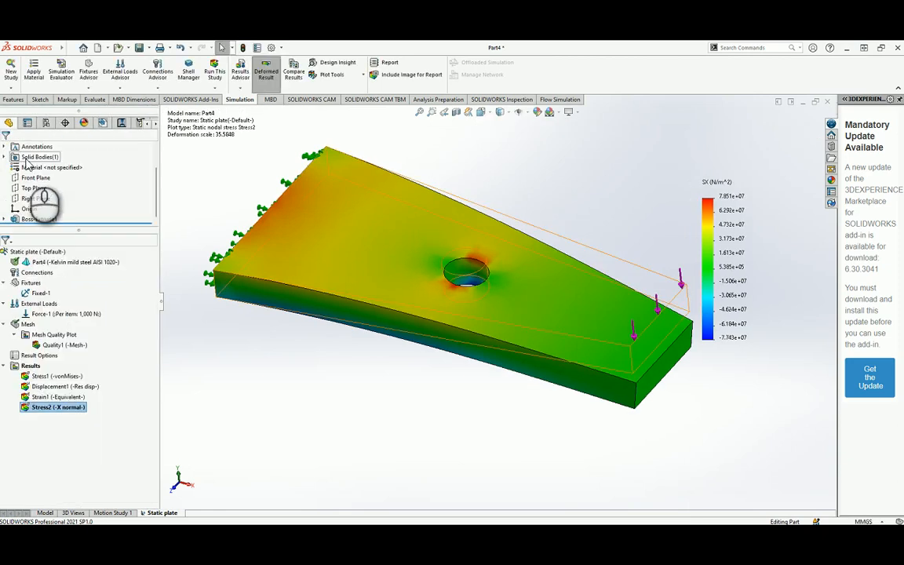
Show the Quality1 mesh plot and examine the elements around the hole.
left_click(53, 345)
right_click(53, 351)
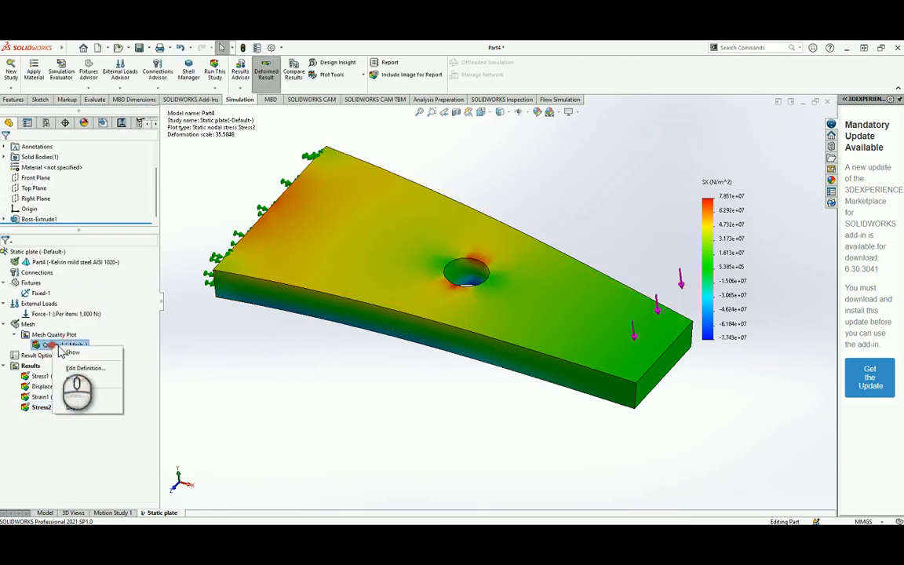
left_click(72, 361)
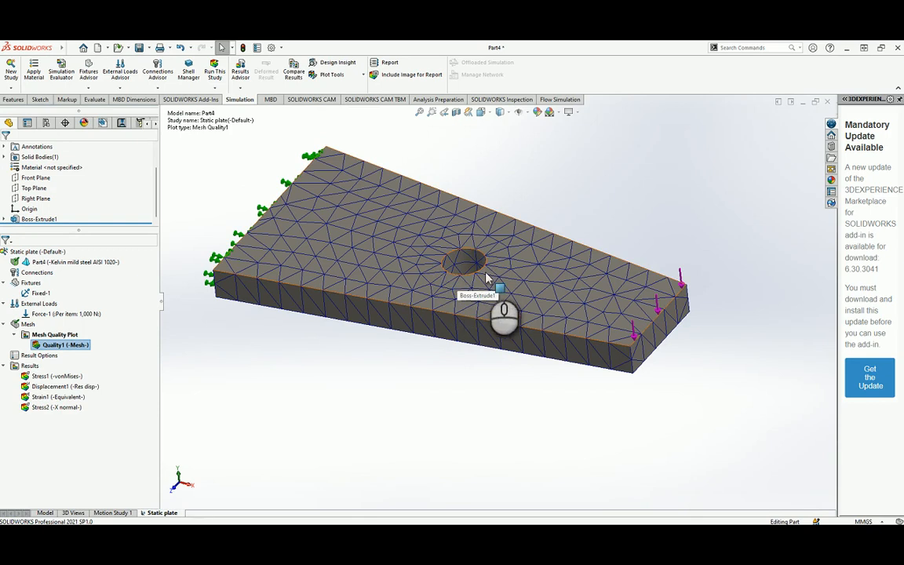
Delete the Stress2 X normal plot from the study results.
right_click(56, 414)
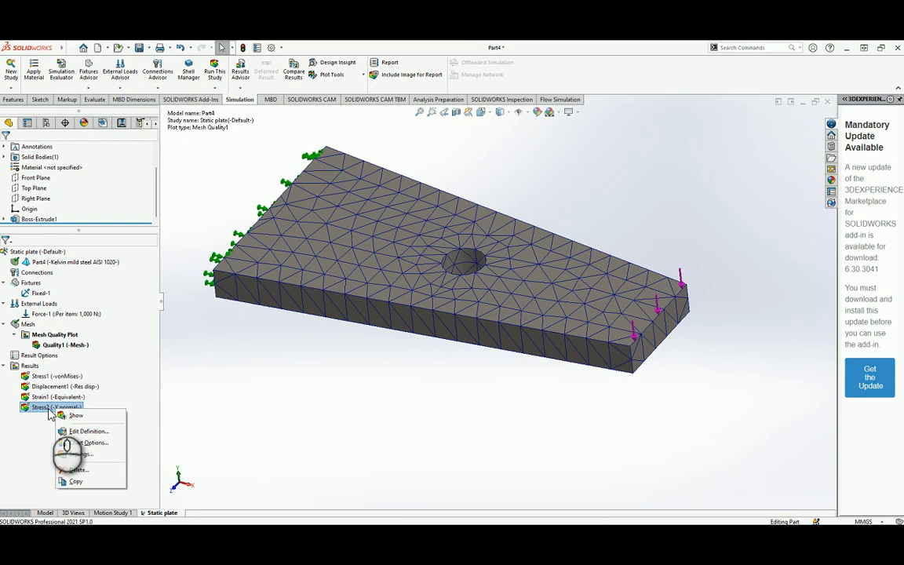
left_click(79, 469)
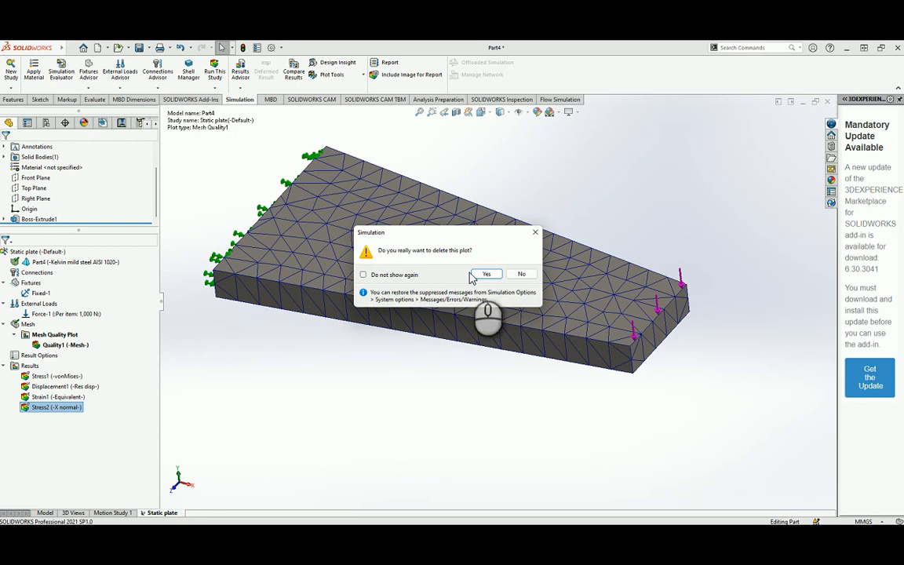
left_click(485, 276)
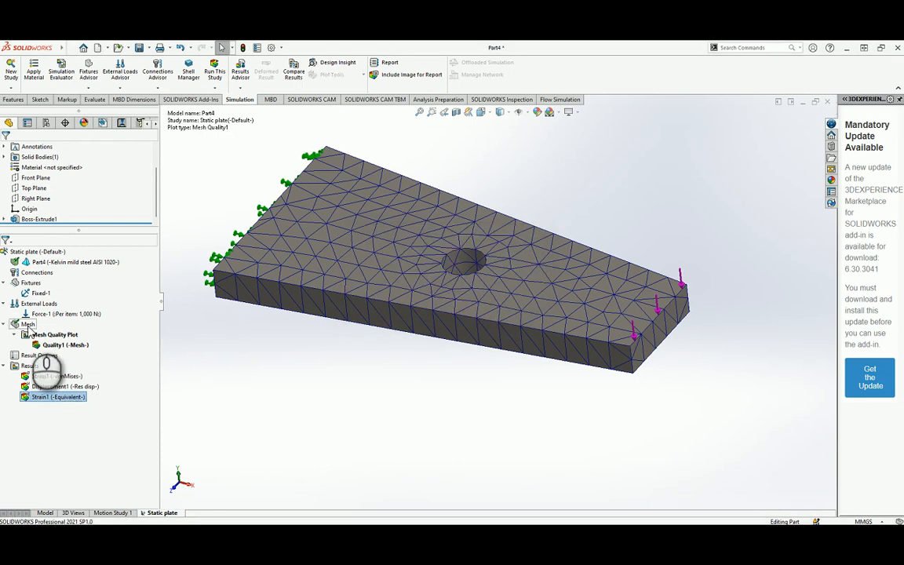
Remesh the plate with a finer standard mesh of about 7.1 mm element size and 0.355 mm tolerance, and rerun the Static plate study.
right_click(28, 324)
left_click(58, 360)
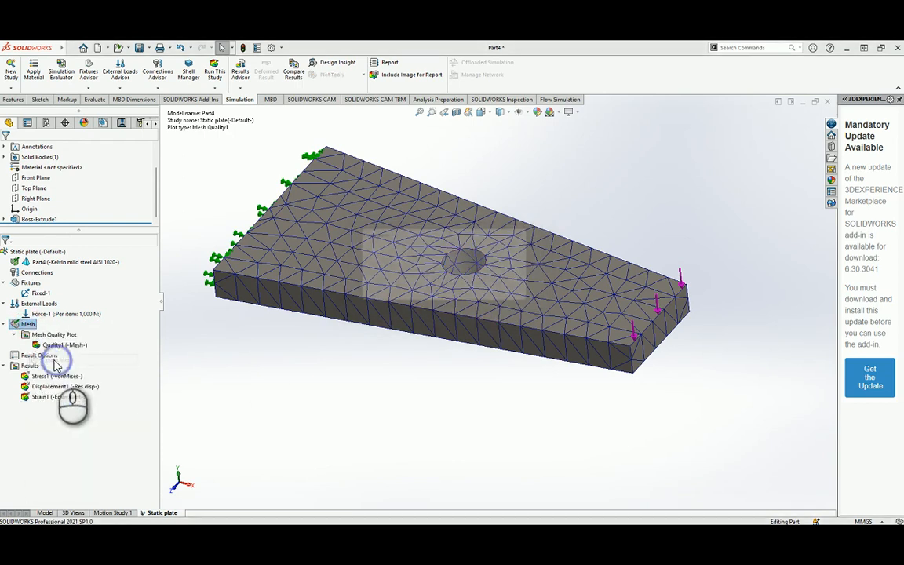
left_click(484, 274)
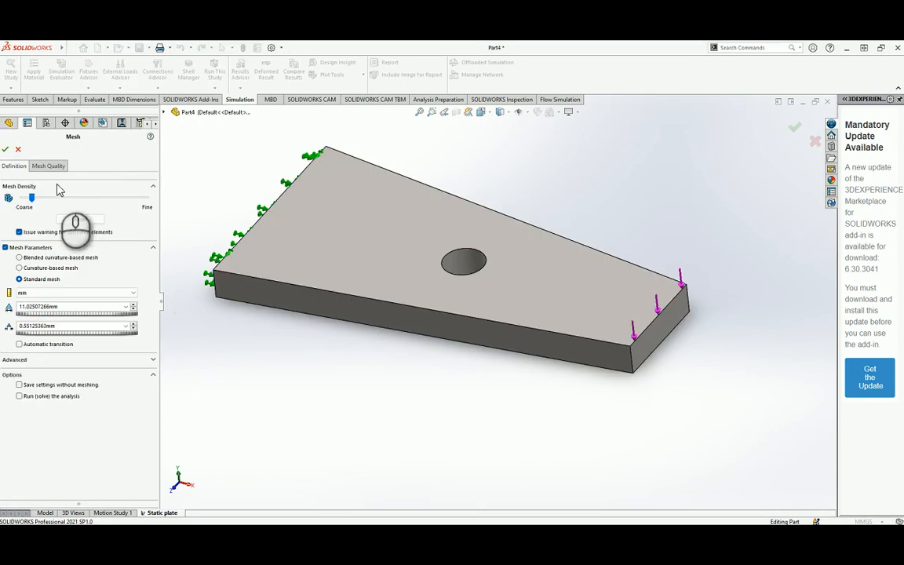
left_click_drag(32, 201, 73, 201)
left_click(7, 150)
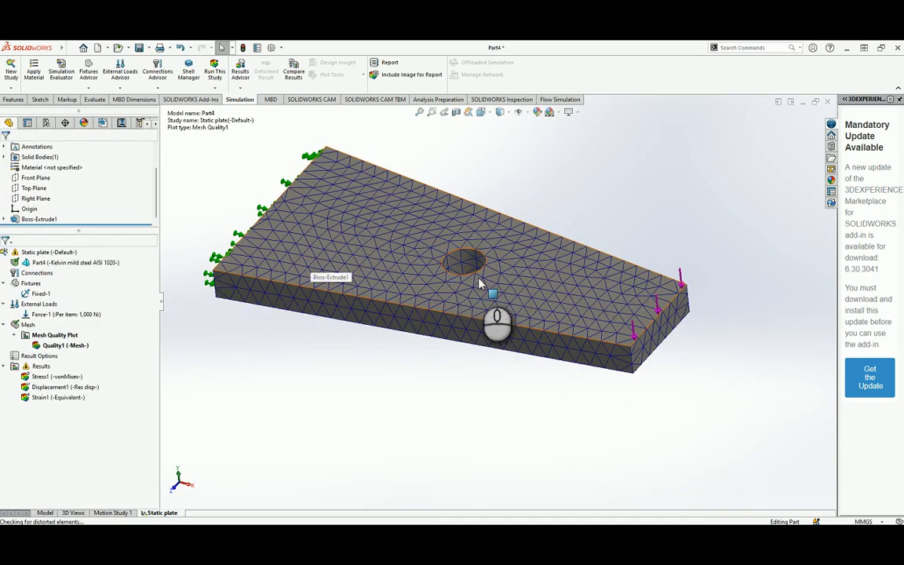
right_click(28, 252)
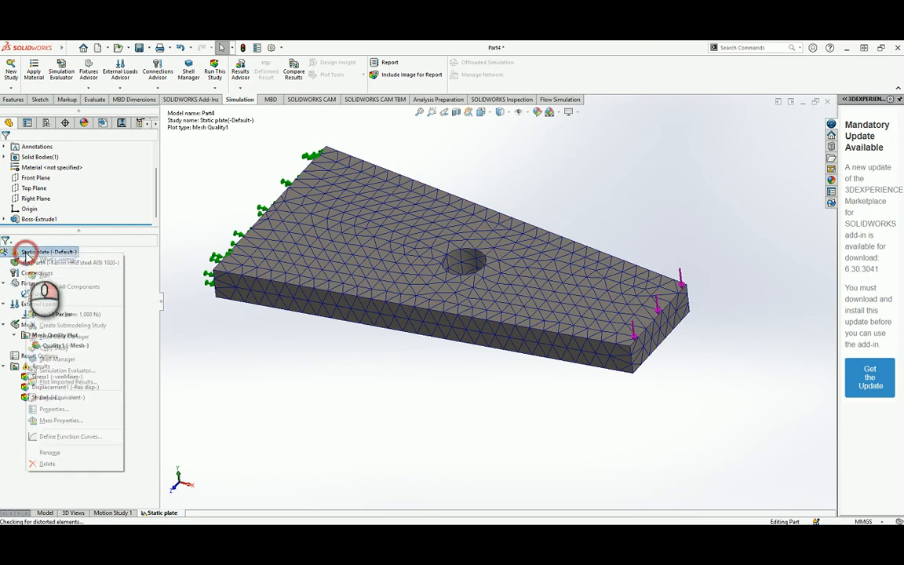
left_click(67, 315)
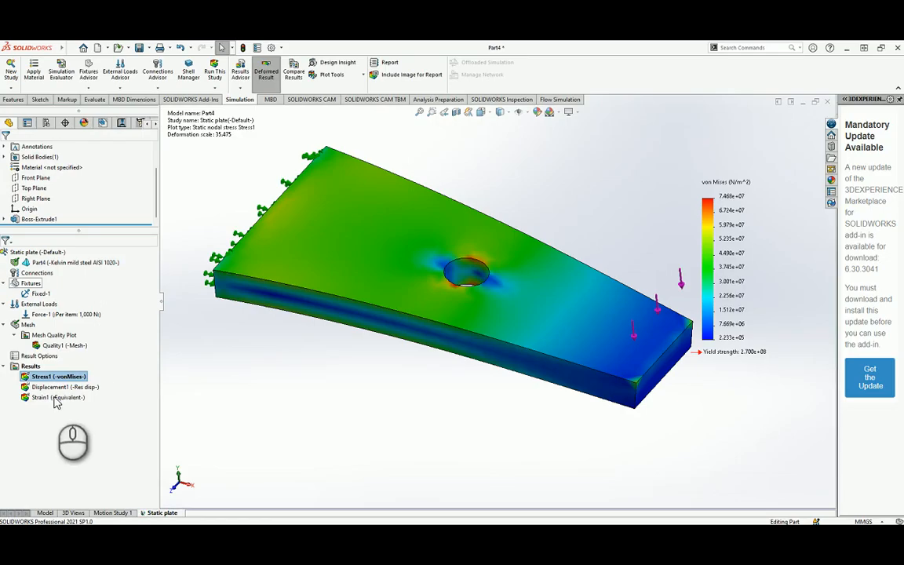
Add a stress plot of SX: X Normal Stress to the results of the refined mesh.
right_click(31, 367)
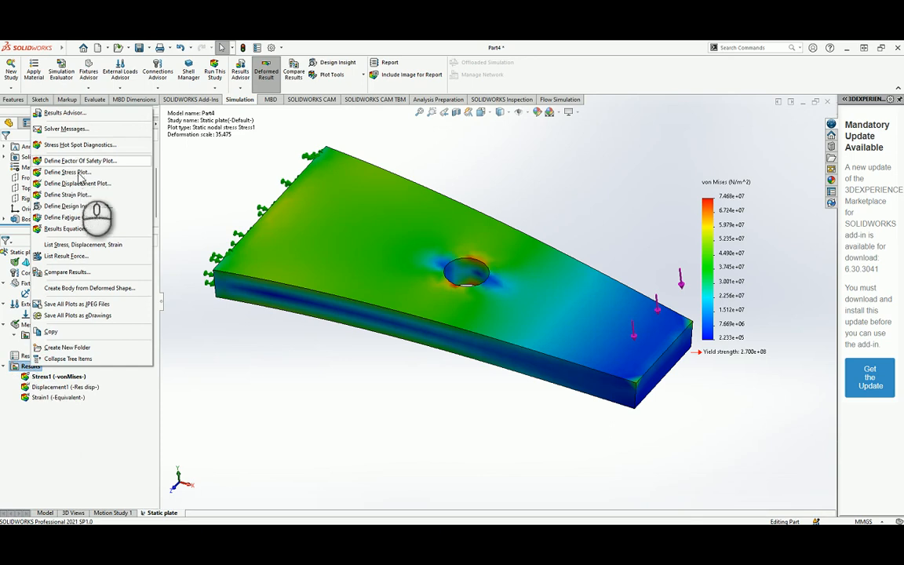
left_click(77, 173)
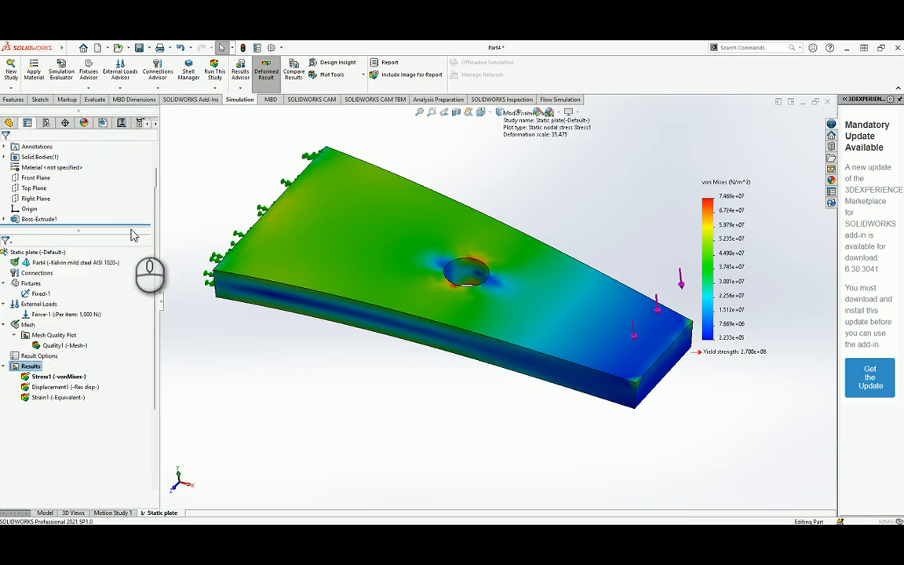
left_click(141, 198)
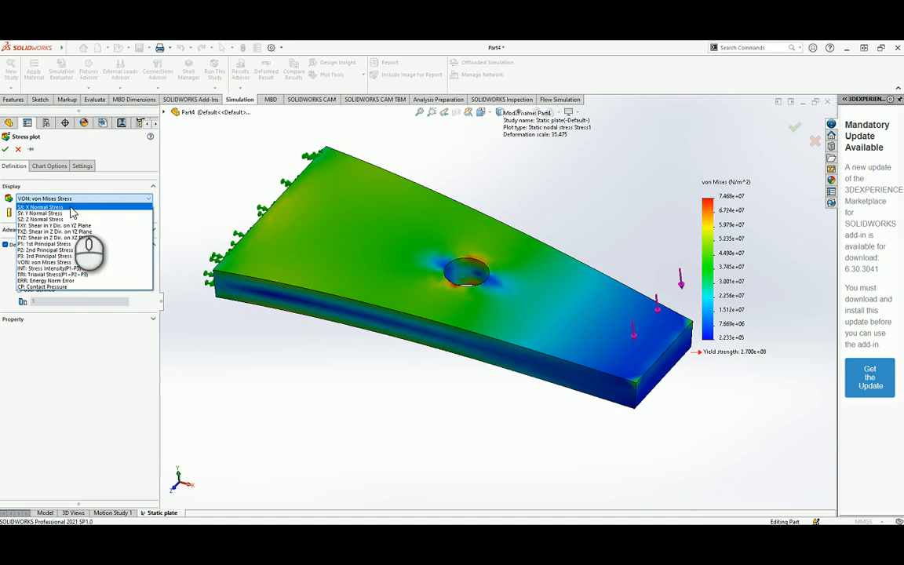
left_click(86, 207)
left_click(6, 150)
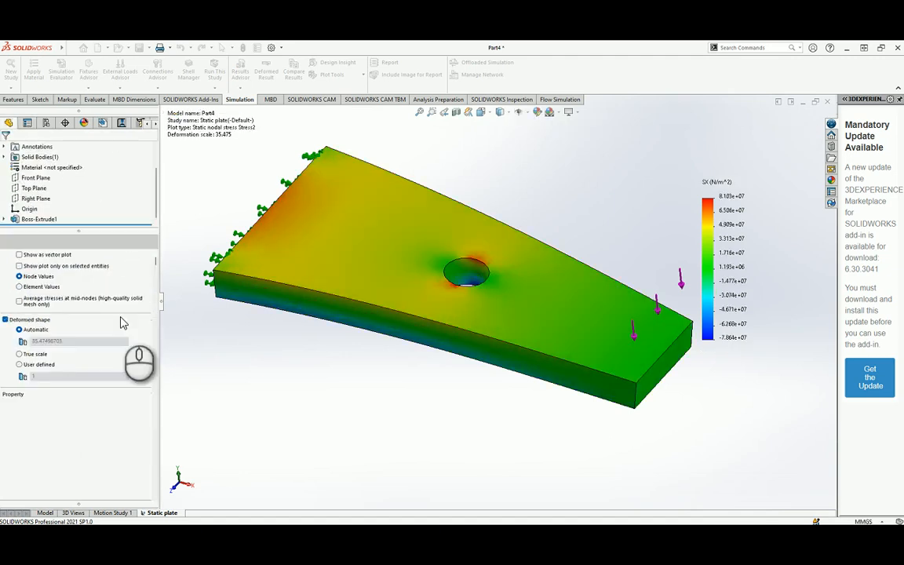
Probe the X normal stress on the hole's upper circular edge and examine the node values and summary.
right_click(49, 408)
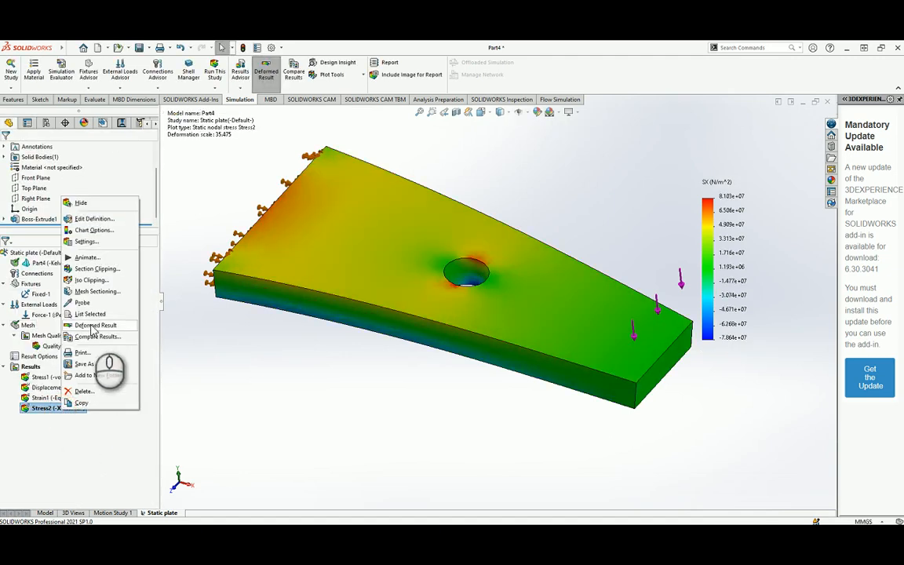
left_click(95, 325)
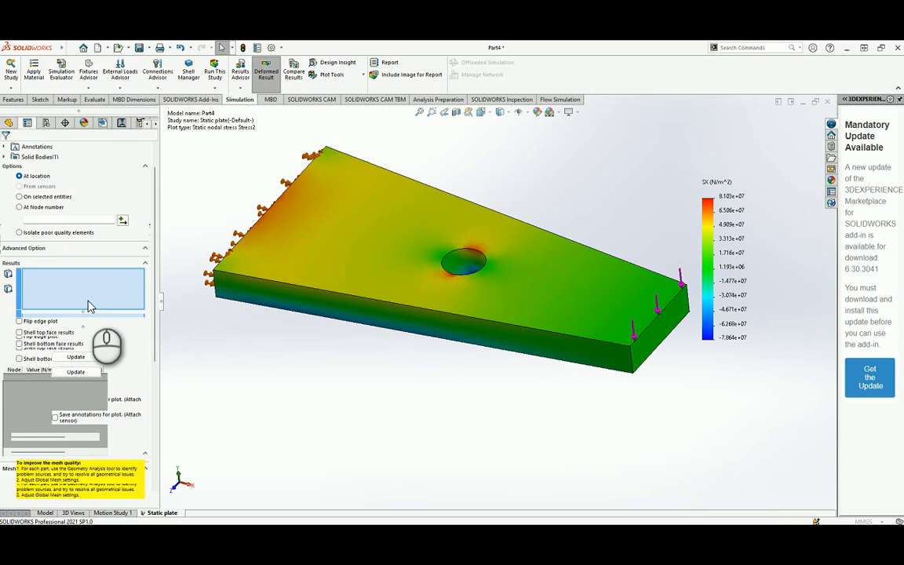
left_click(20, 197)
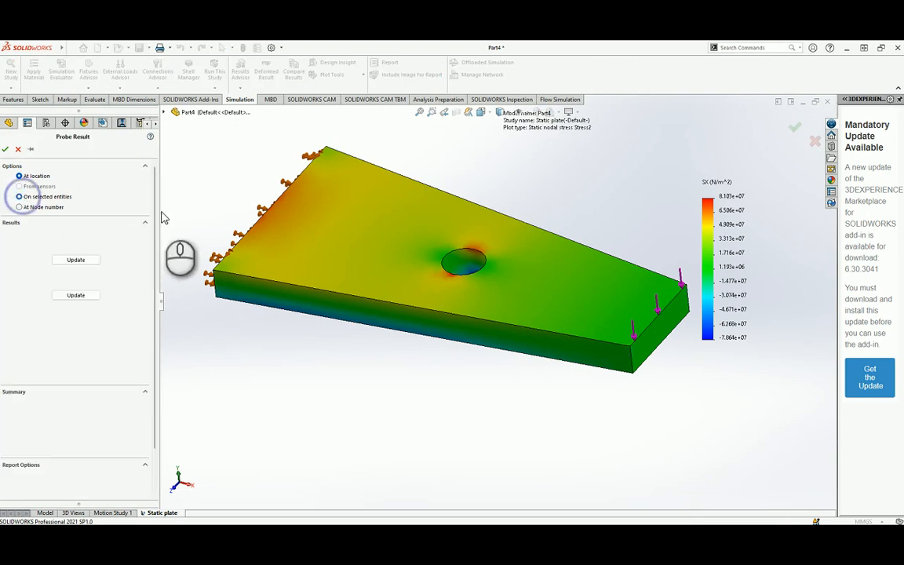
left_click(459, 277)
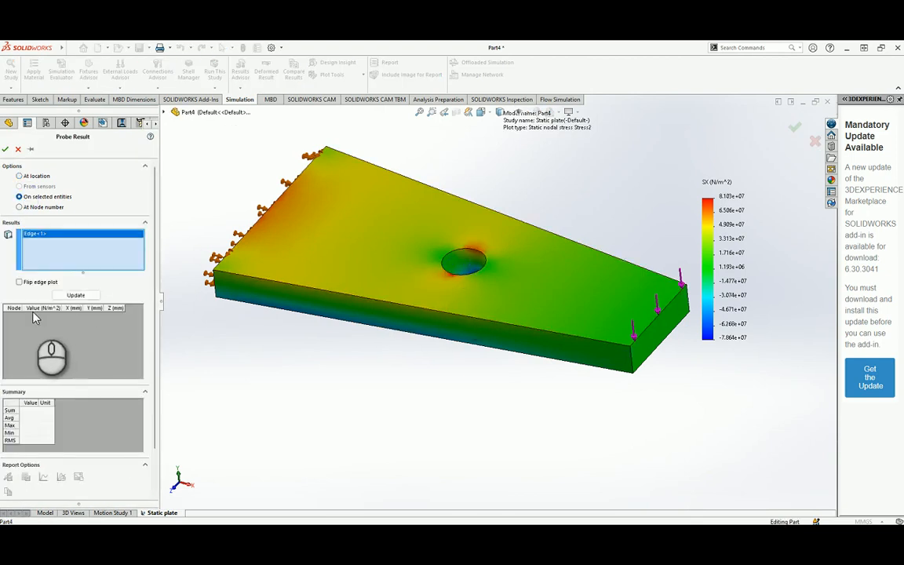
left_click(76, 295)
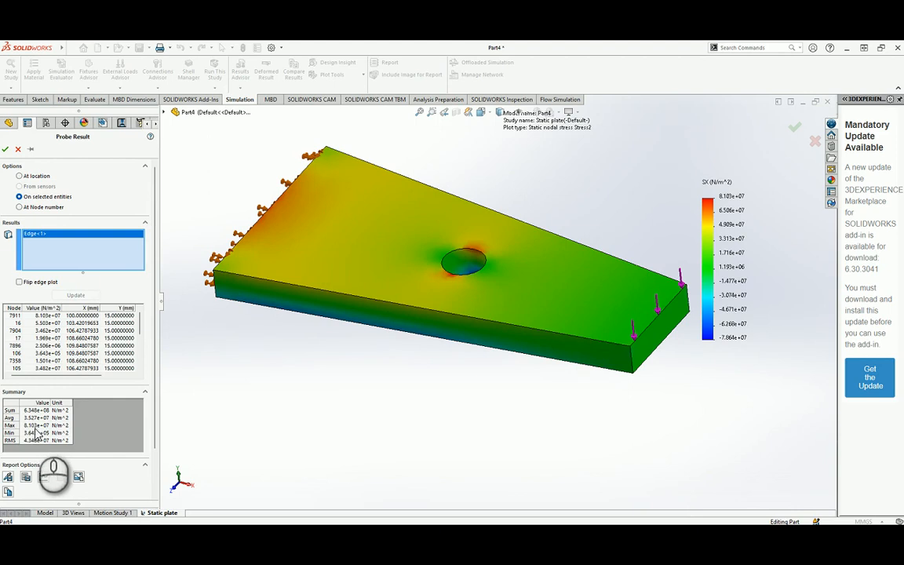
Graph the X normal stress along the probed hole edge, examine the curve, and close the graph and the probe.
left_click(43, 482)
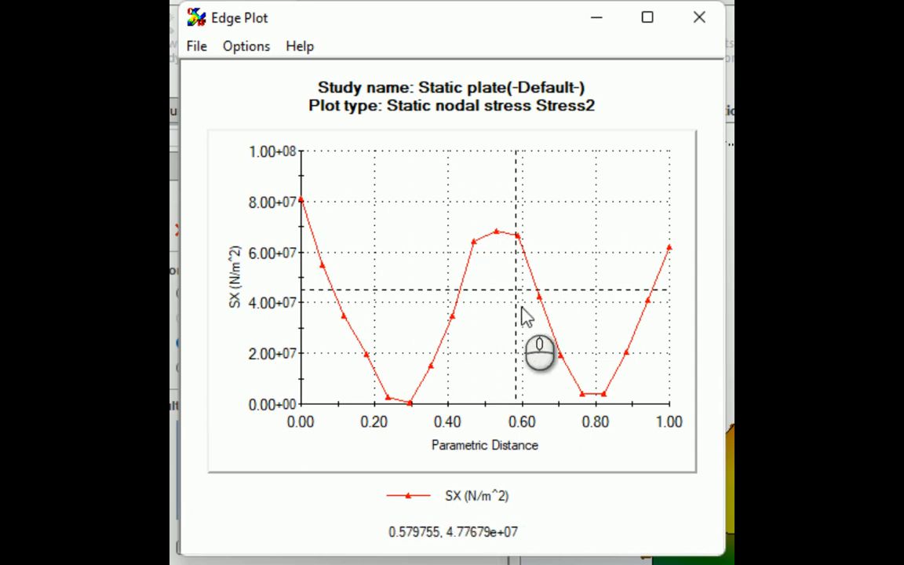
left_click(699, 19)
left_click(19, 150)
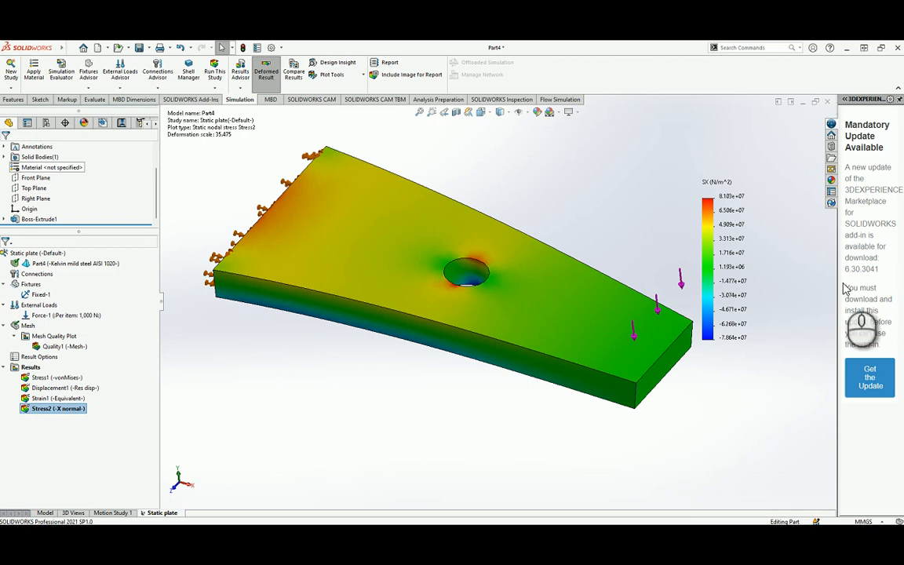
right_click(23, 325)
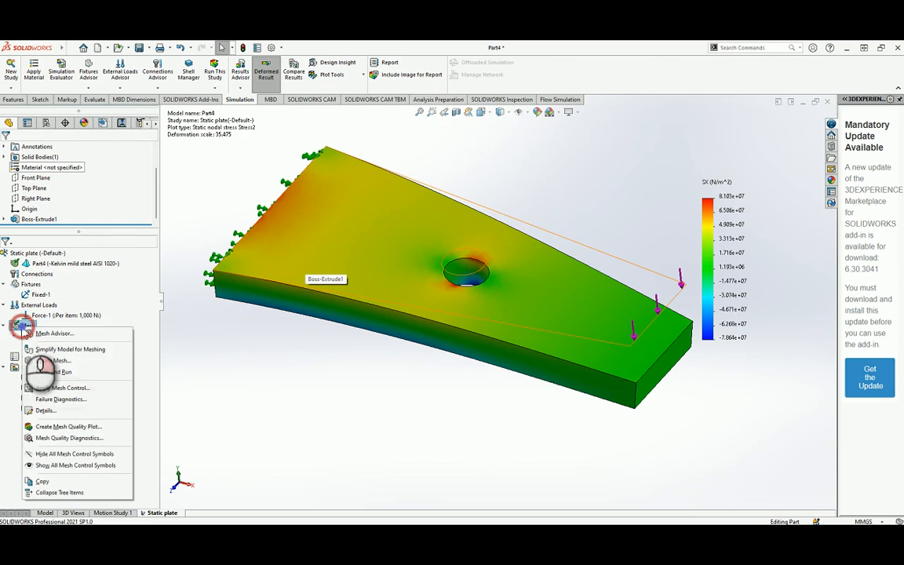
left_click(59, 360)
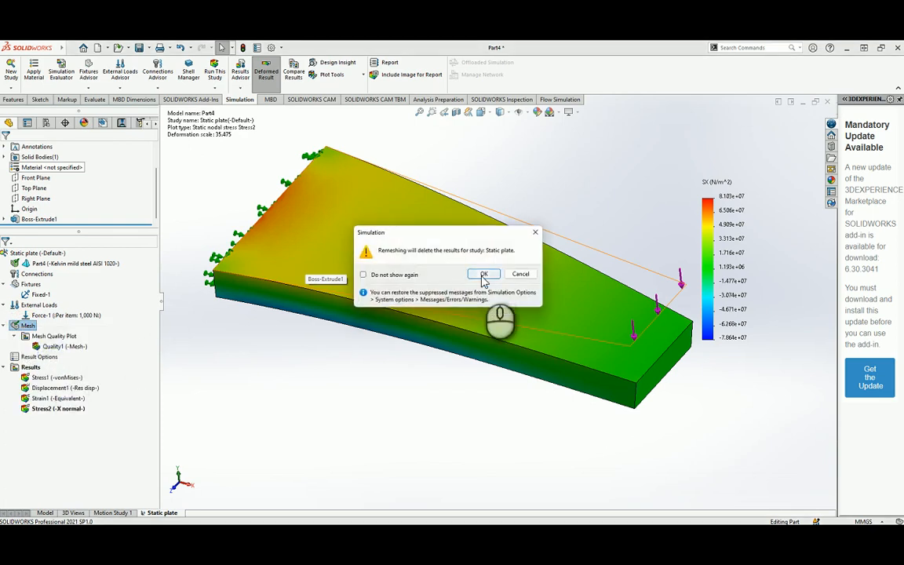
left_click(483, 274)
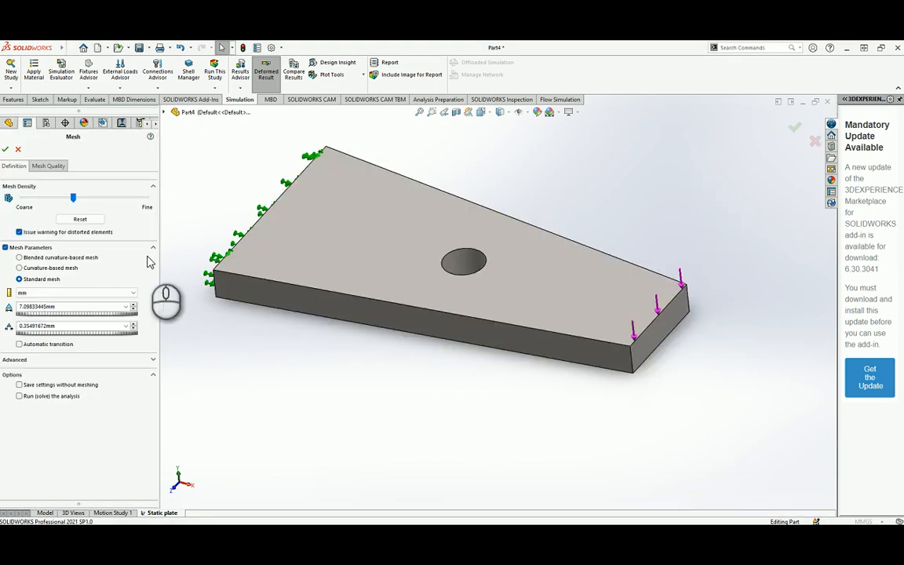
left_click_drag(74, 200, 130, 196)
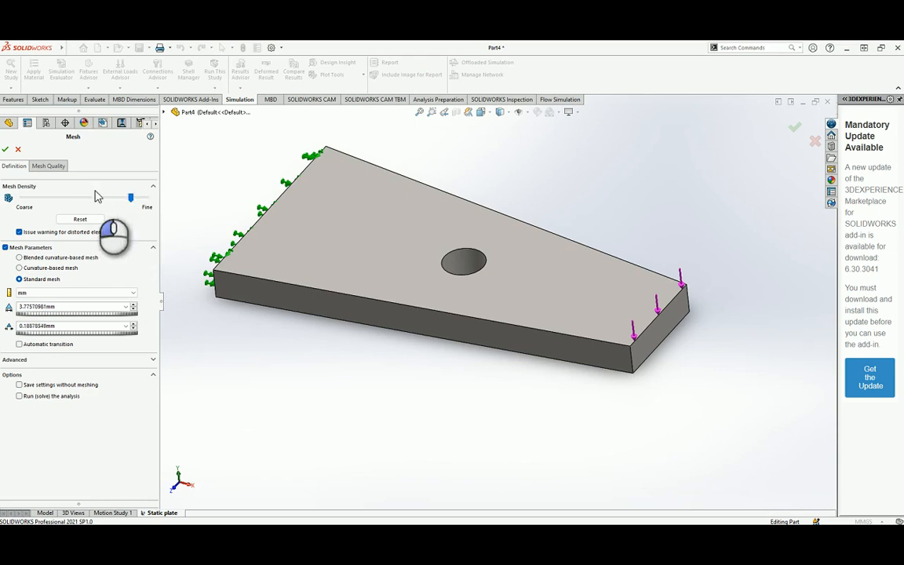
left_click(18, 149)
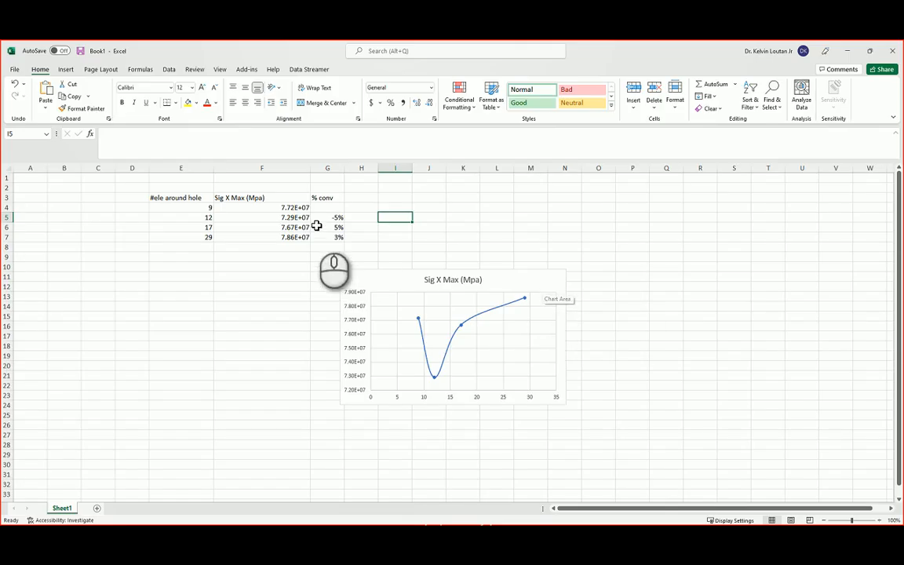
In the Excel convergence sheet, examine the column headings and the element counts around the hole in E4 to E7.
left_click(190, 199)
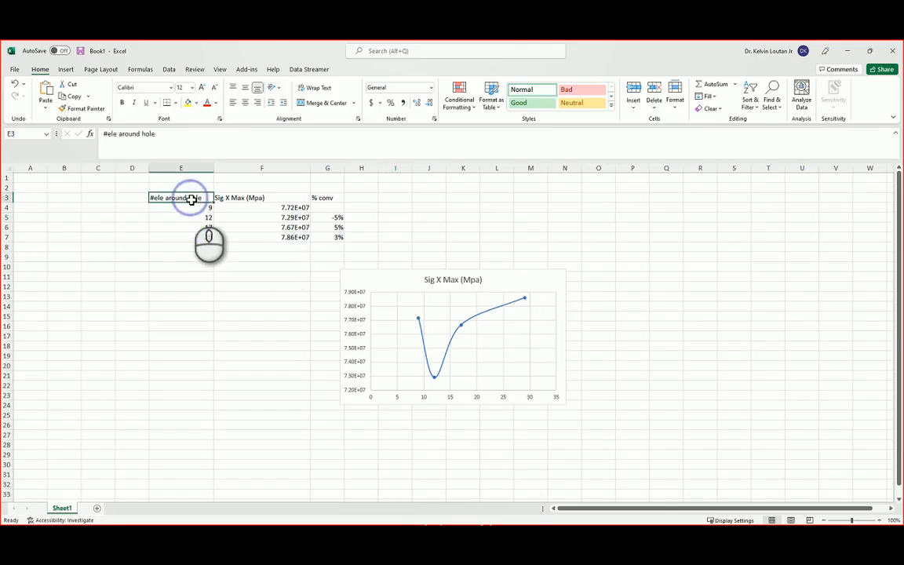
left_click(242, 199)
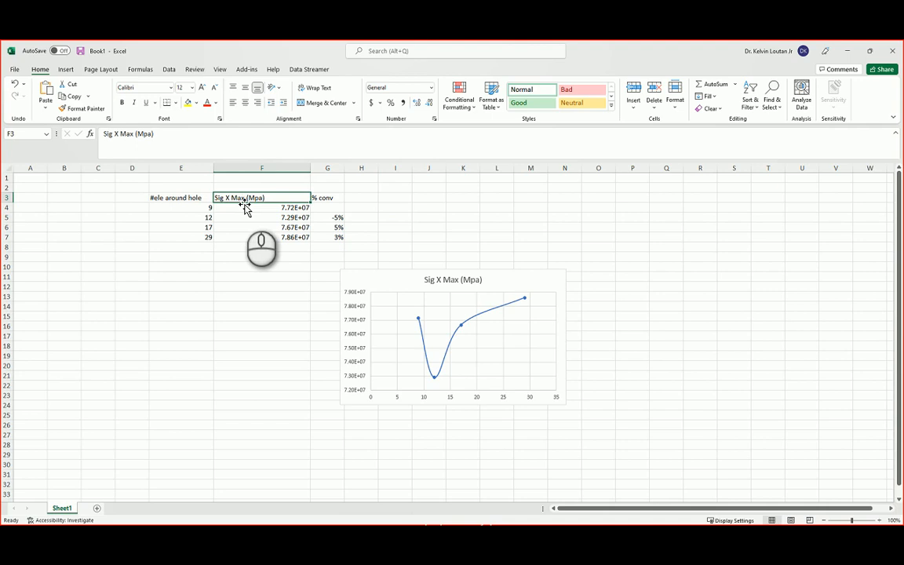
left_click(201, 209)
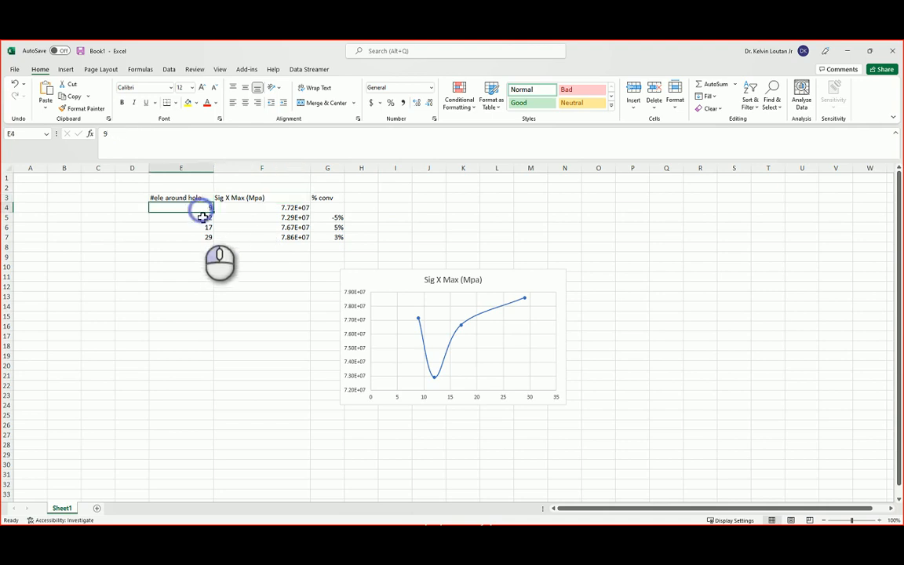
left_click(206, 217)
left_click(206, 227)
left_click(205, 237)
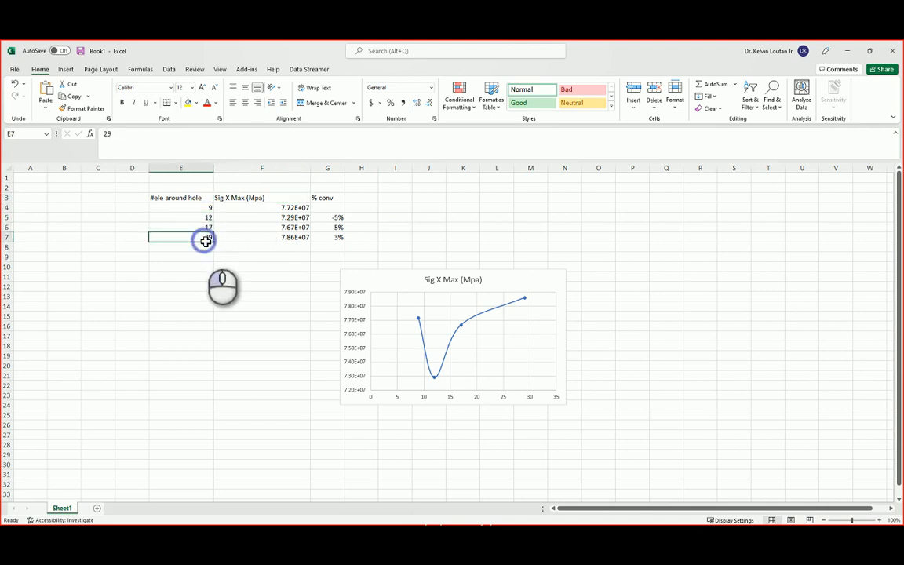
Compare the maximum X stress values in F4 to F7 with the chart and check the convergence formula in G5.
left_click(288, 208)
left_click(288, 218)
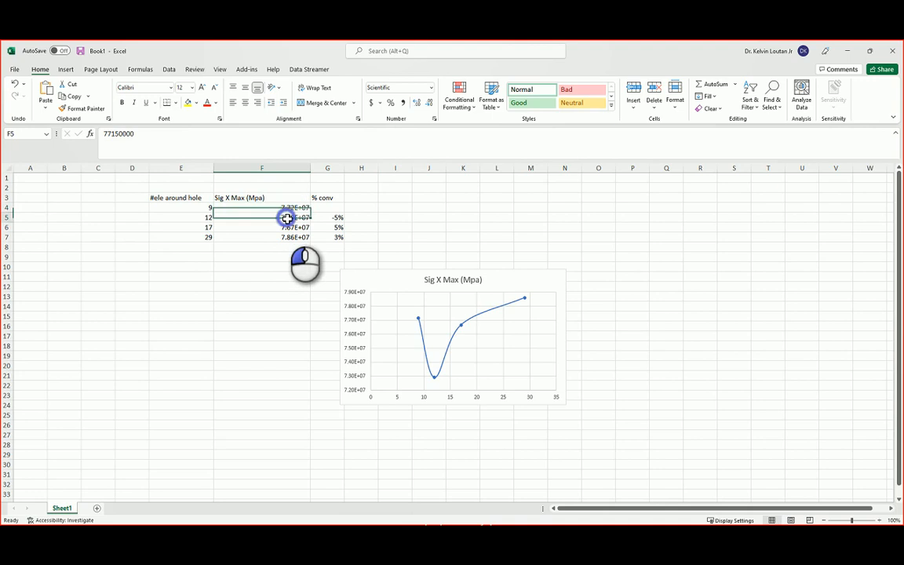
left_click(283, 228)
left_click(278, 238)
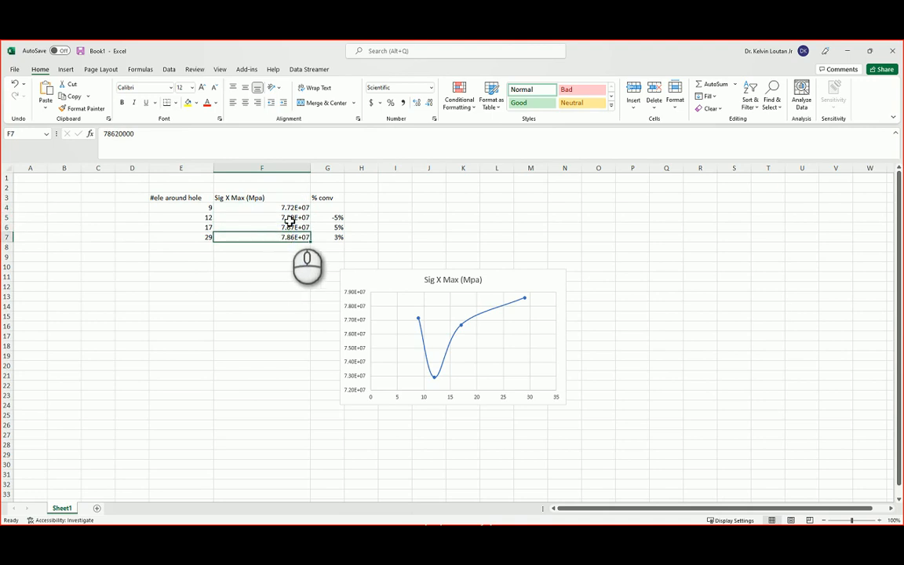
left_click(295, 207)
left_click(292, 219)
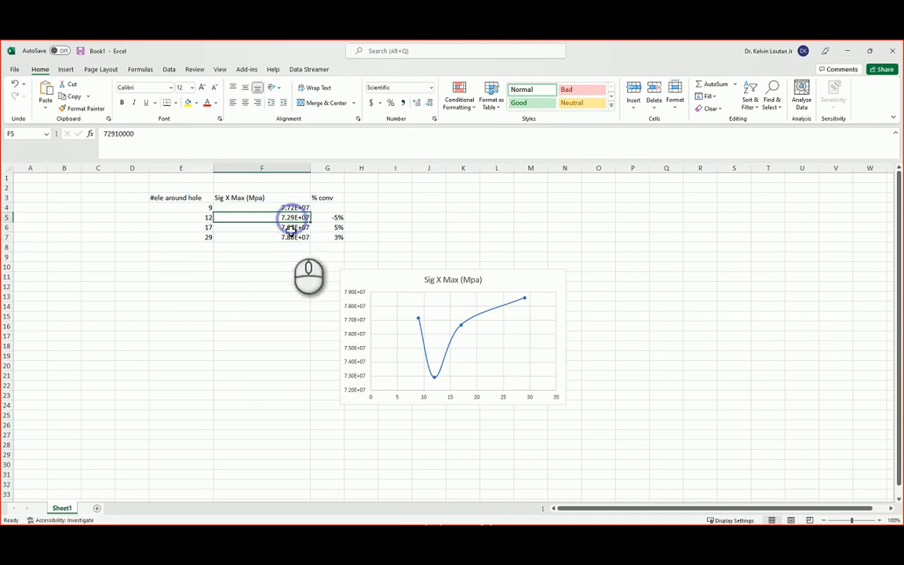
left_click(290, 229)
left_click(291, 245)
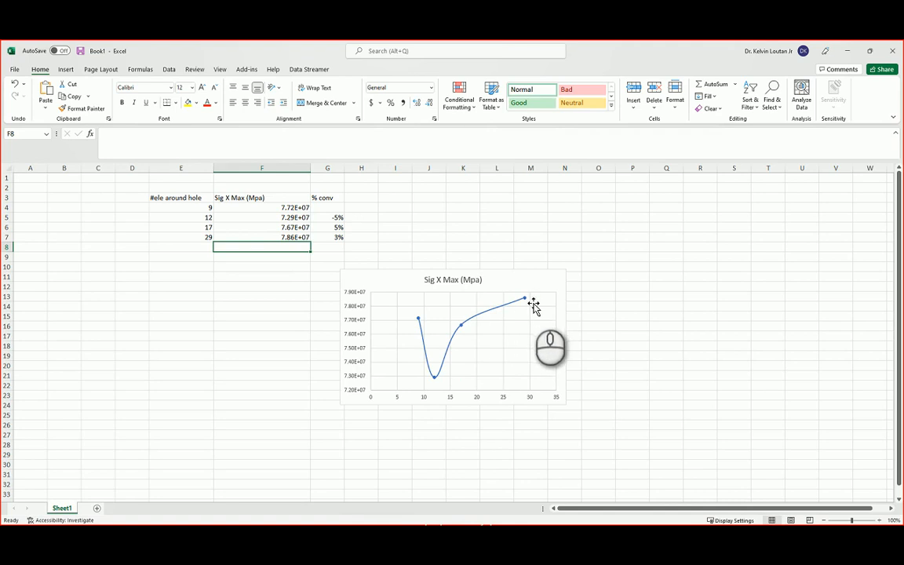
left_click(337, 219)
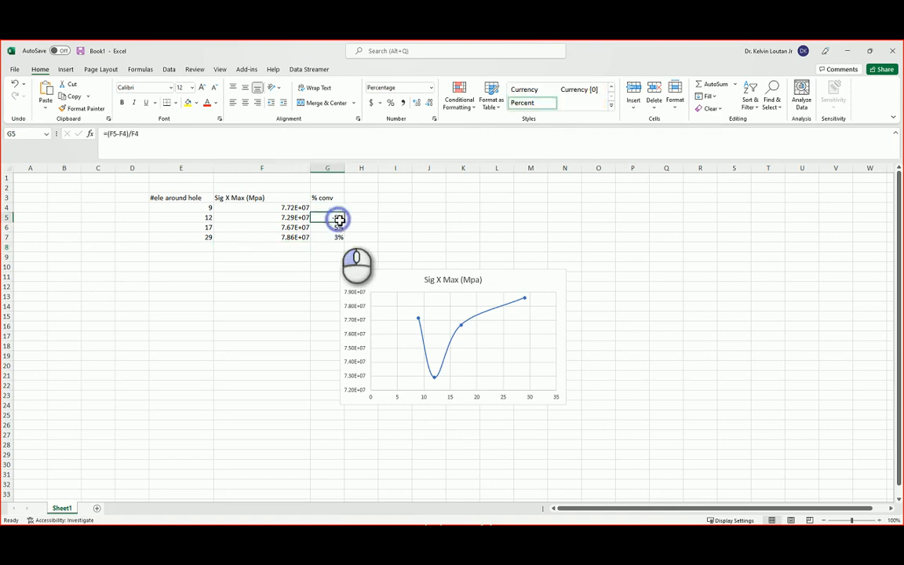
Check the convergence formula in G5 and compare the percentages in G6 and G7 with the mesh row of 17 elements.
left_click(252, 139)
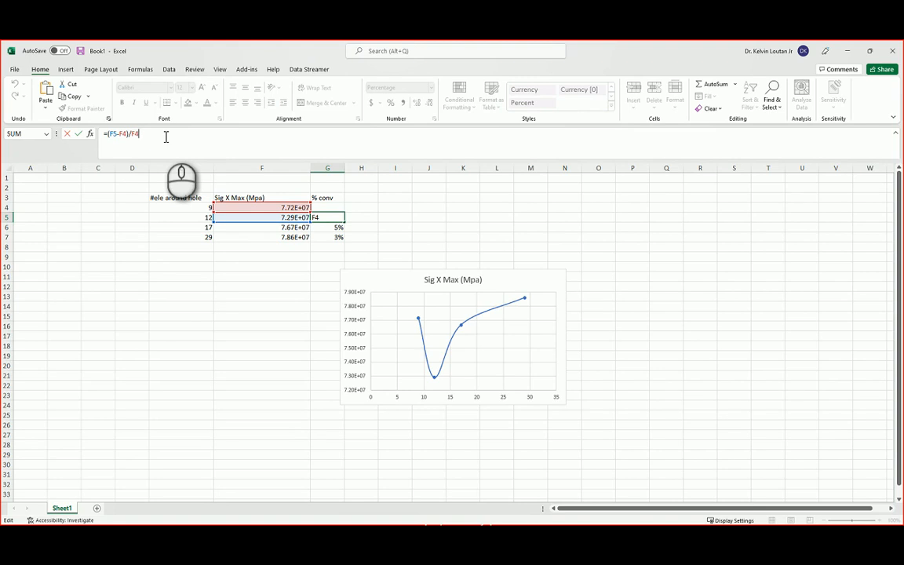
key("ctrl+Return")
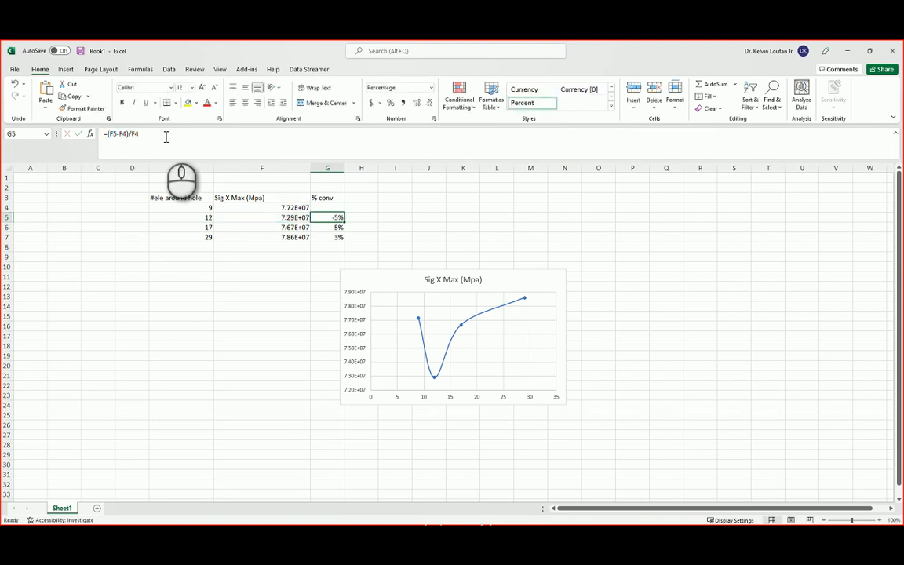
left_click(333, 237)
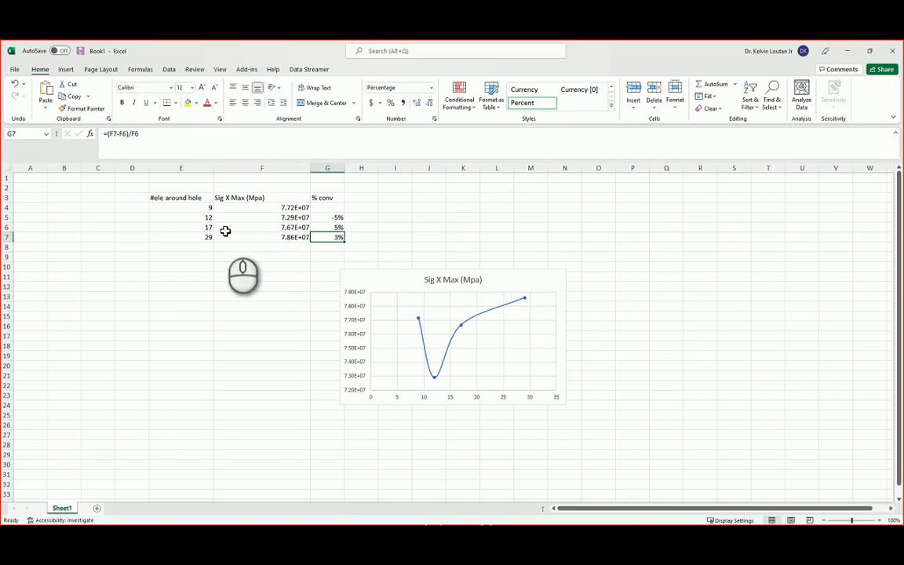
left_click(200, 227)
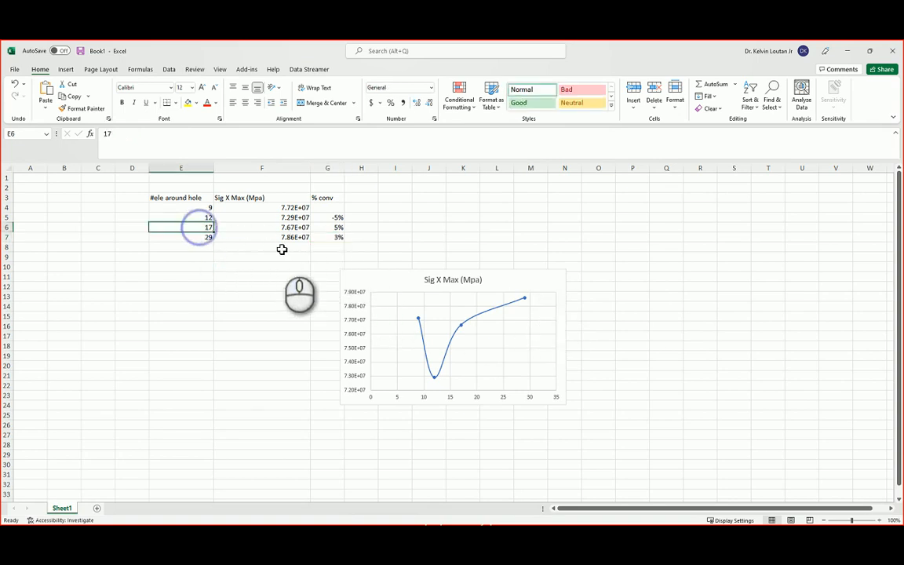
left_click(339, 228)
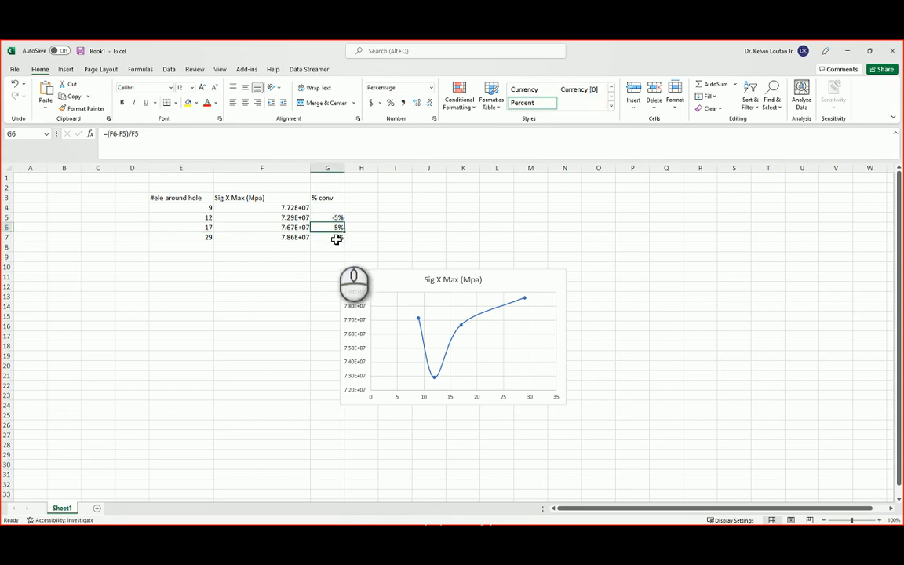
left_click(338, 237)
left_click(337, 228)
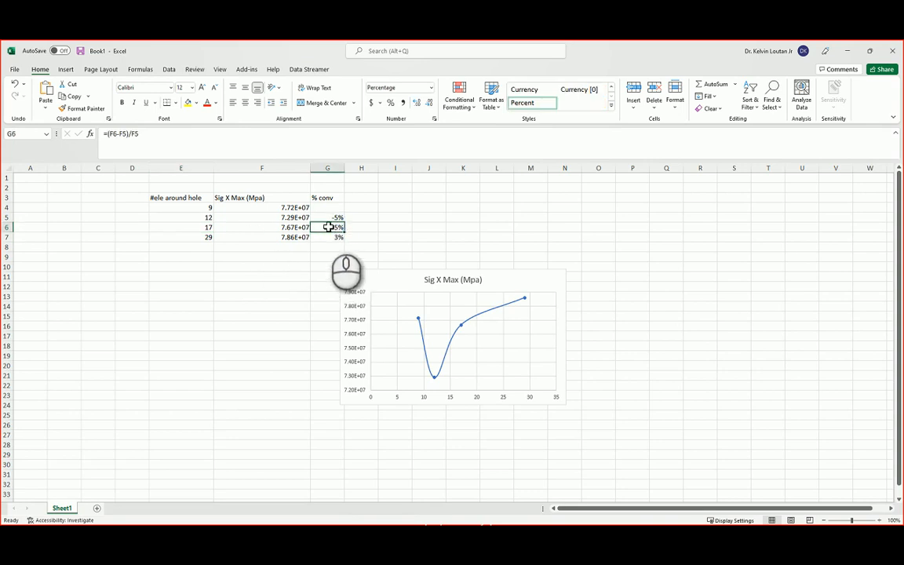
left_click(192, 230)
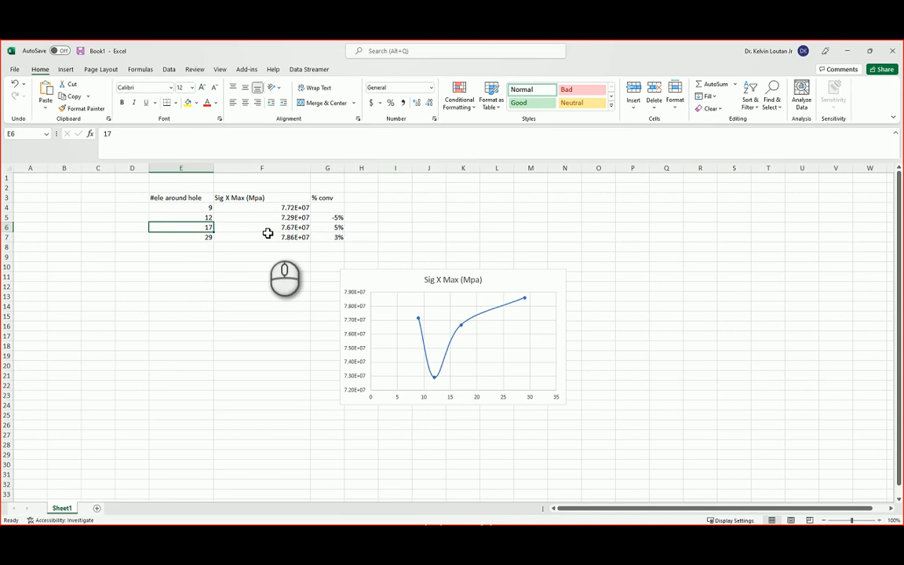
left_click(296, 229)
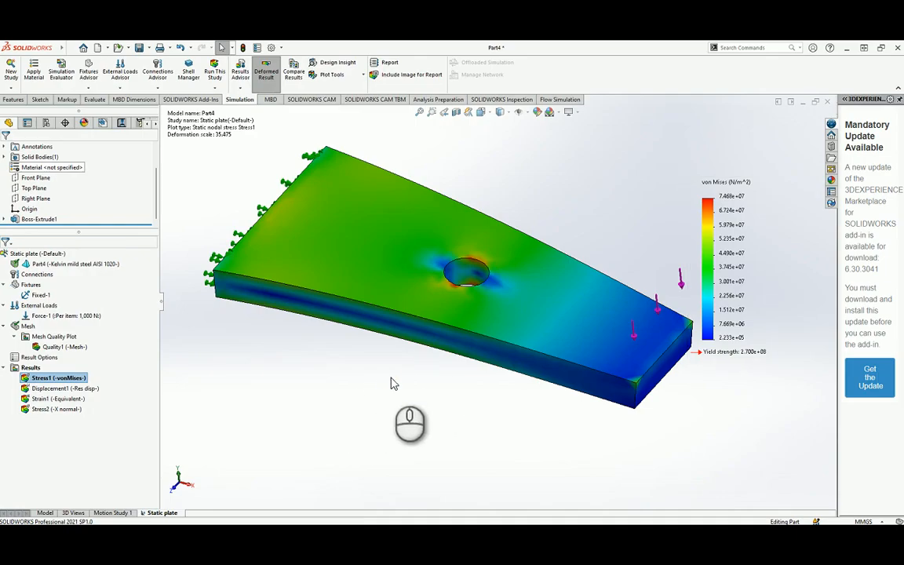
In SOLIDWORKS, examine the von Mises stress on the deformed plate and show the Displacement1 plot.
mouse_move(392, 383)
middle_mouse_down()
mouse_move(392, 375)
mouse_move(434, 360)
mouse_move(498, 367)
mouse_move(401, 384)
mouse_move(384, 397)
mouse_move(397, 412)
mouse_move(405, 392)
middle_mouse_up()
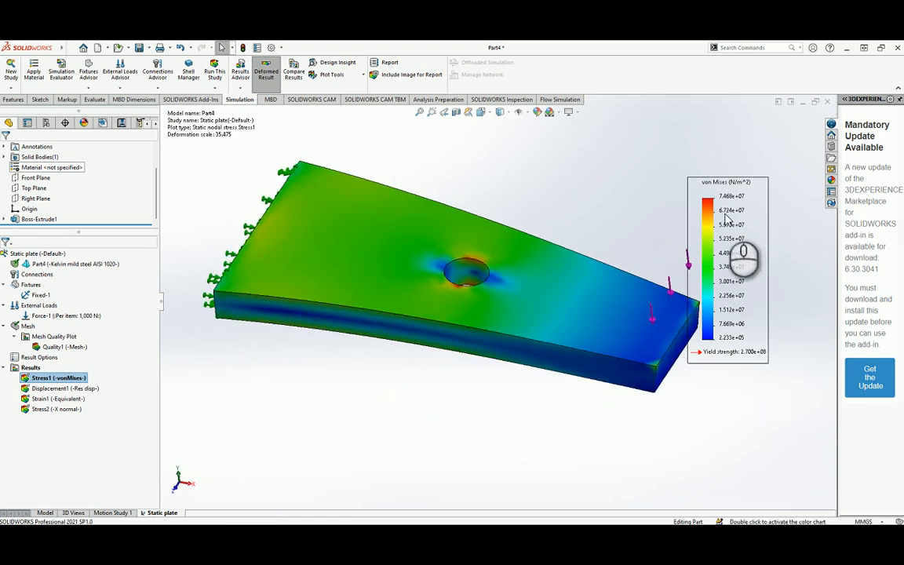
middle_click_drag(446, 363, 470, 340)
left_click(88, 389)
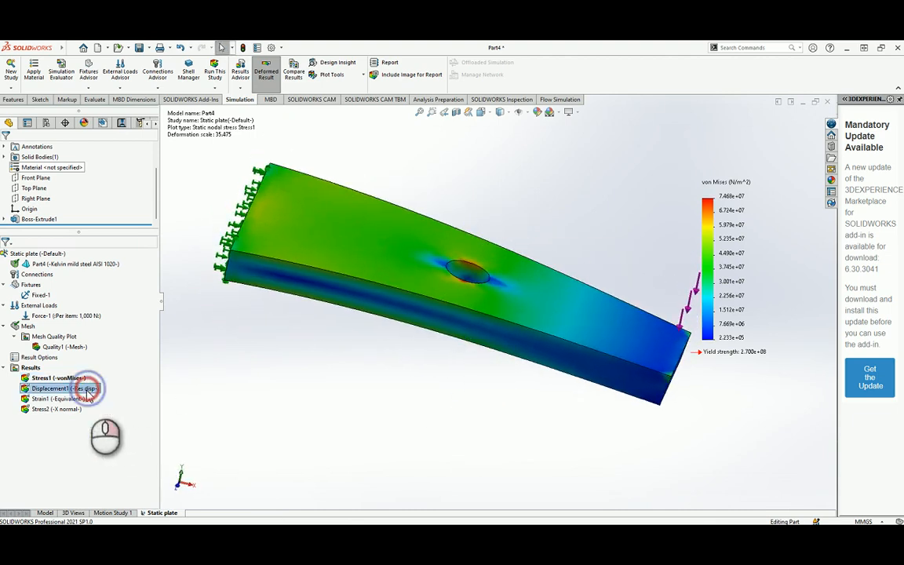
right_click(88, 394)
left_click(117, 399)
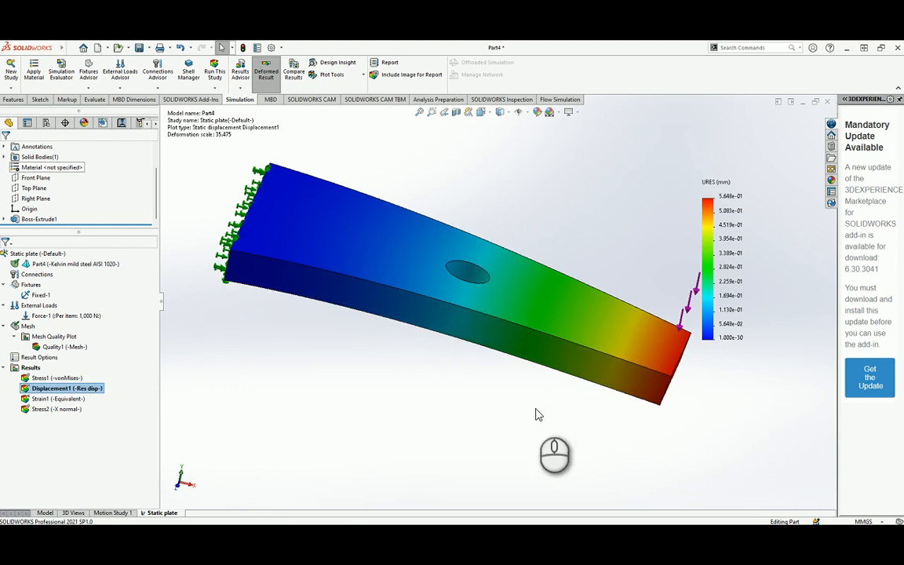
Examine the resultant displacement from the plate's fixed end to its loaded end against the colour legend.
middle_click_drag(537, 413, 524, 387)
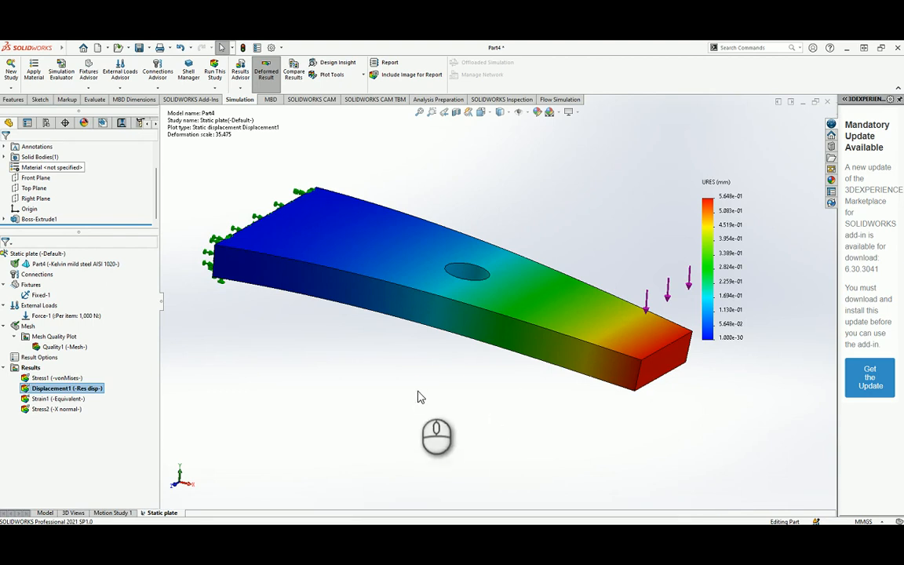
middle_click_drag(420, 395, 447, 424)
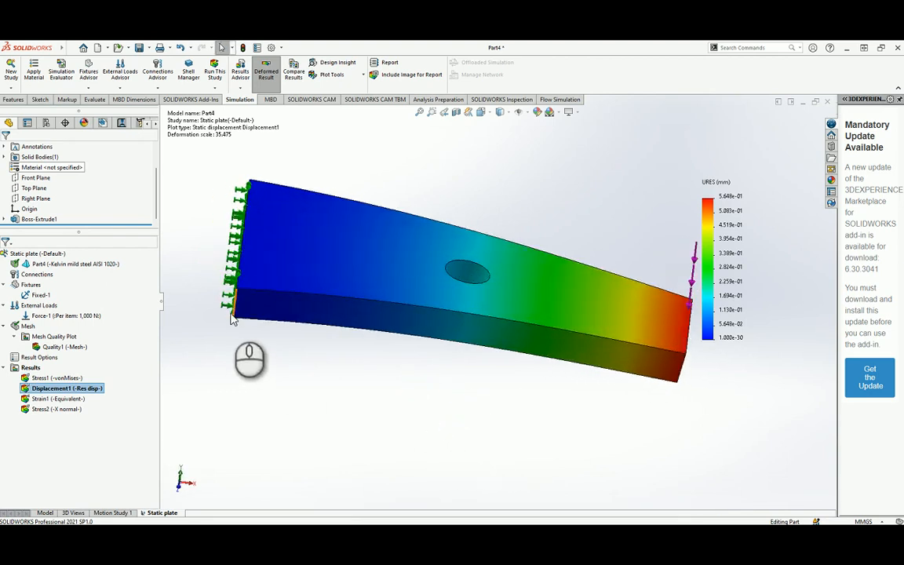
middle_click_drag(332, 388, 351, 373)
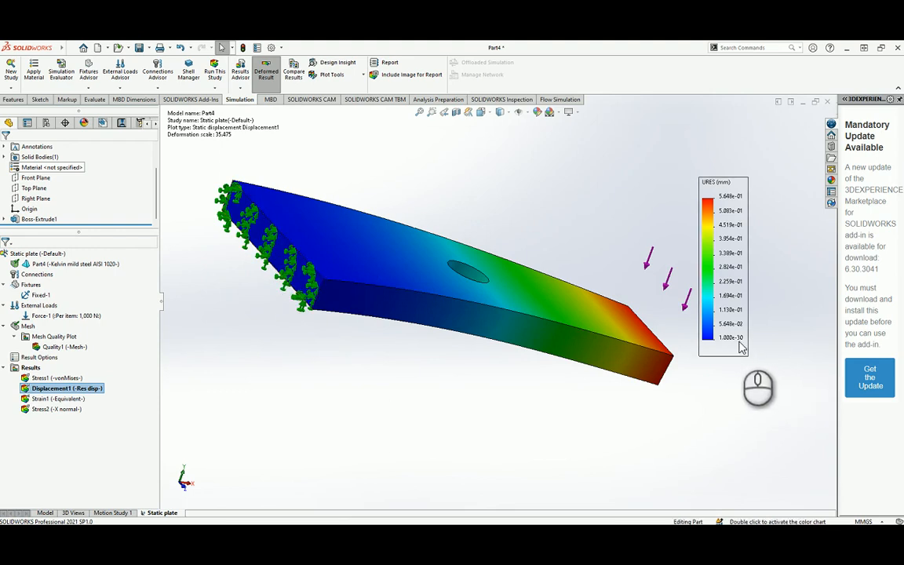
middle_click_drag(524, 394, 466, 401)
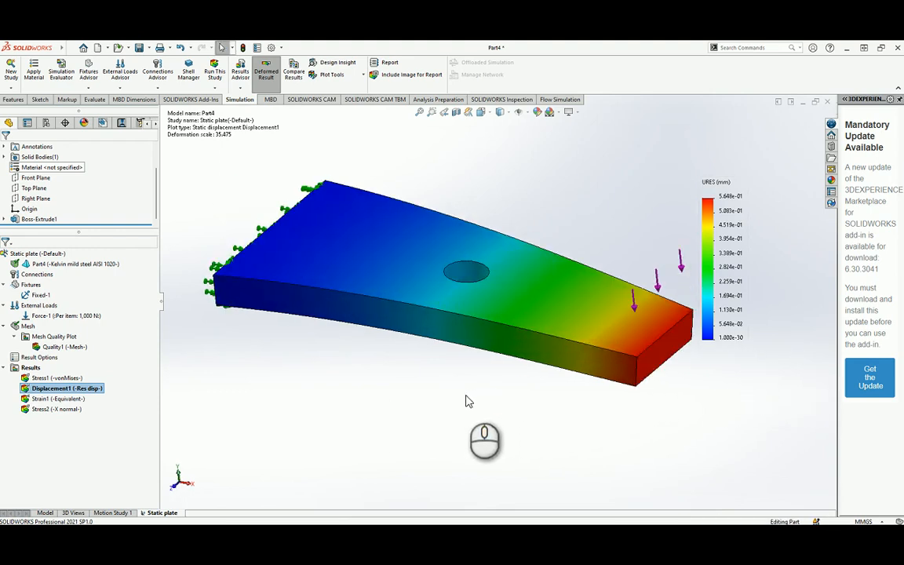
left_click(55, 378)
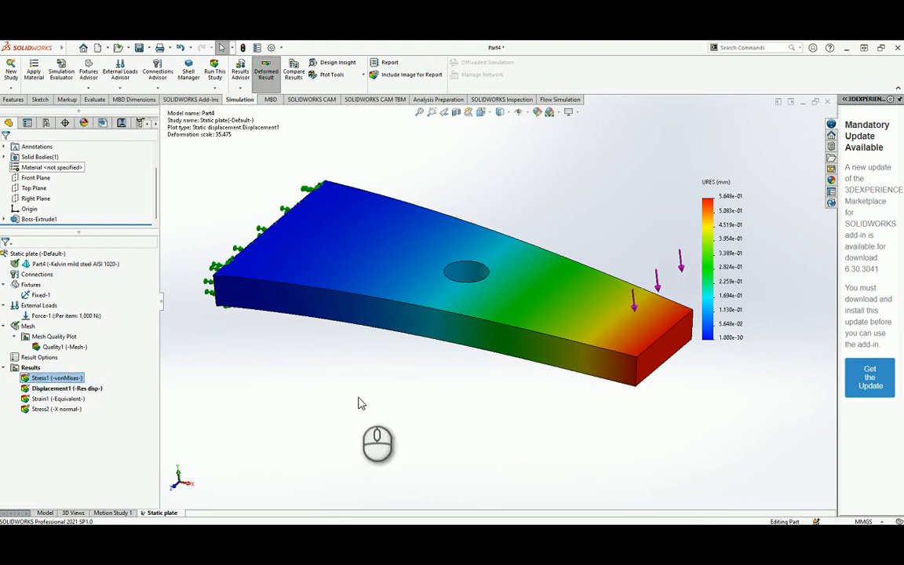
mouse_move(416, 359)
middle_mouse_down()
mouse_move(422, 355)
mouse_move(402, 389)
mouse_move(418, 360)
mouse_move(430, 246)
mouse_move(365, 304)
mouse_move(453, 304)
mouse_move(459, 274)
mouse_move(425, 317)
mouse_move(421, 349)
middle_mouse_up()
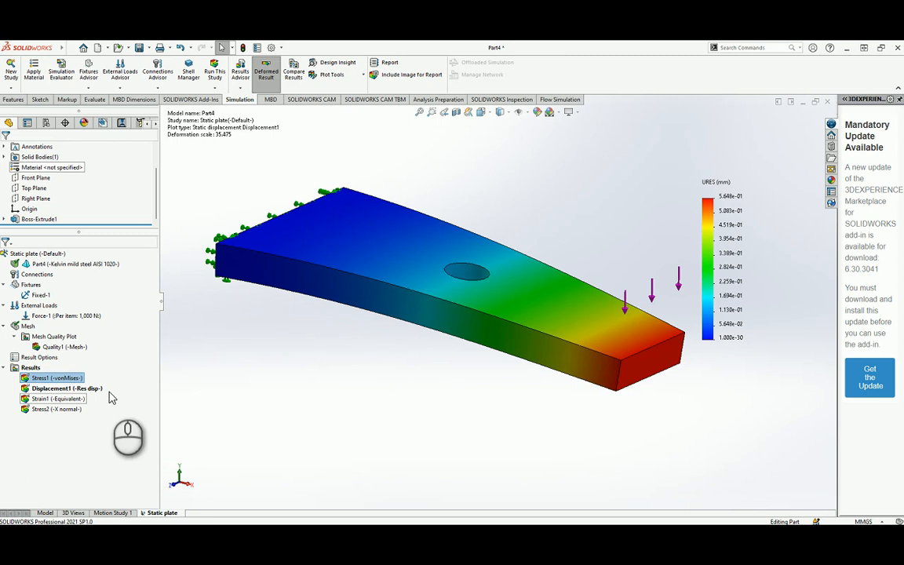
Open the mesh details, examine the mesh type, element size, tolerance, node and element totals and aspect ratios, and close them.
right_click(28, 326)
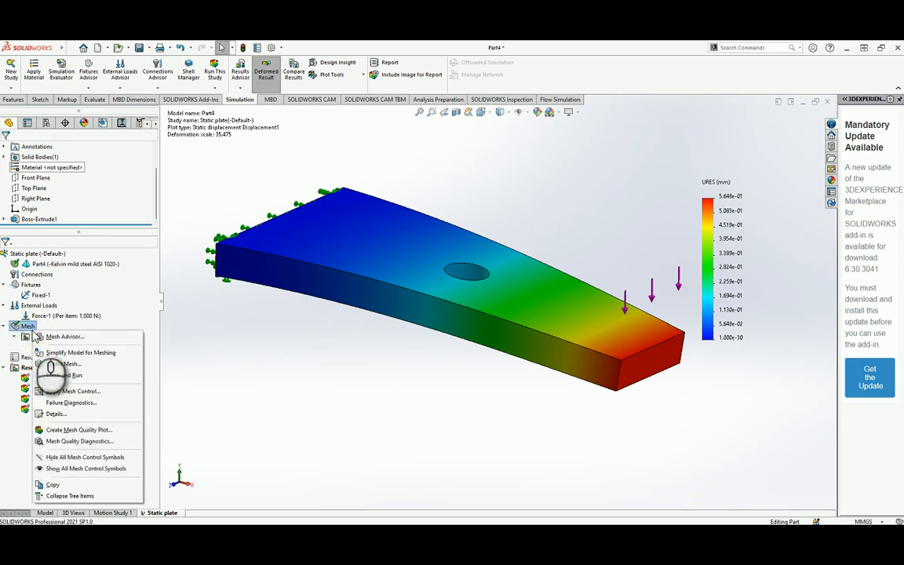
left_click(56, 415)
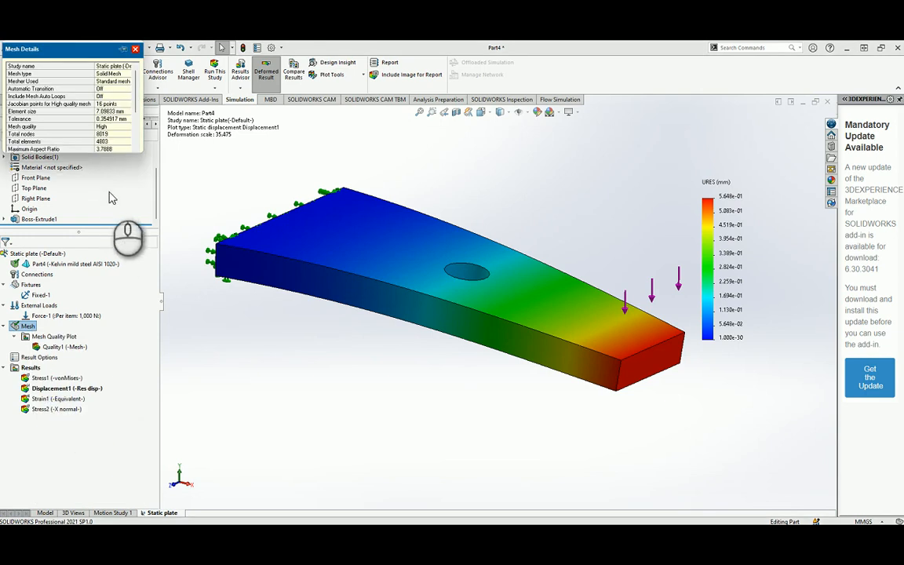
scroll(102, 106, "down", 2)
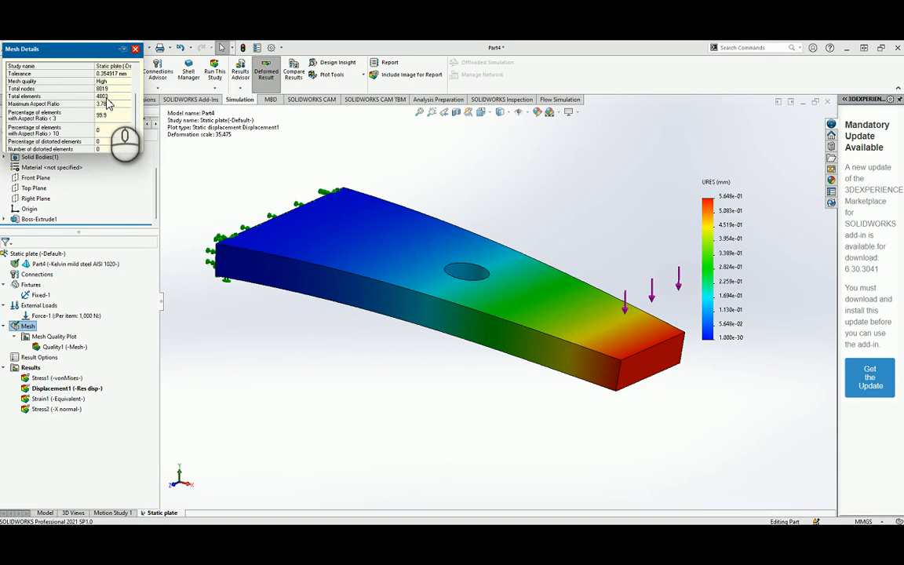
scroll(108, 120, "down", 1)
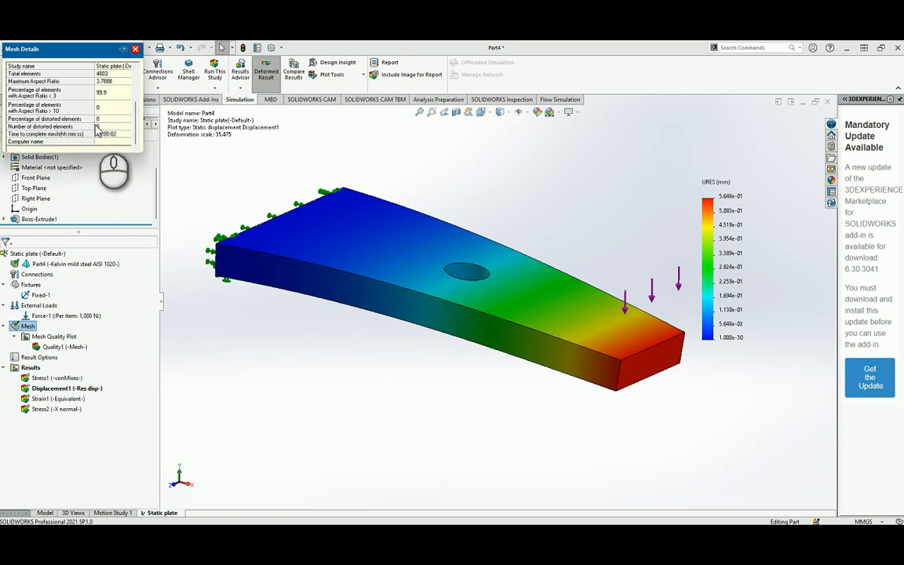
scroll(98, 130, "up", 2)
scroll(98, 130, "up", 1)
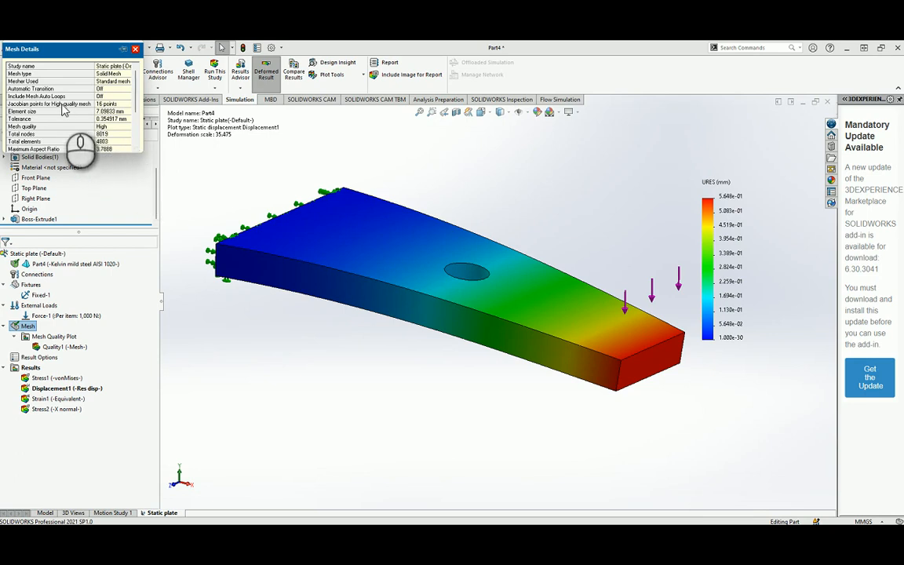
scroll(76, 124, "down", 3)
scroll(76, 120, "up", 2)
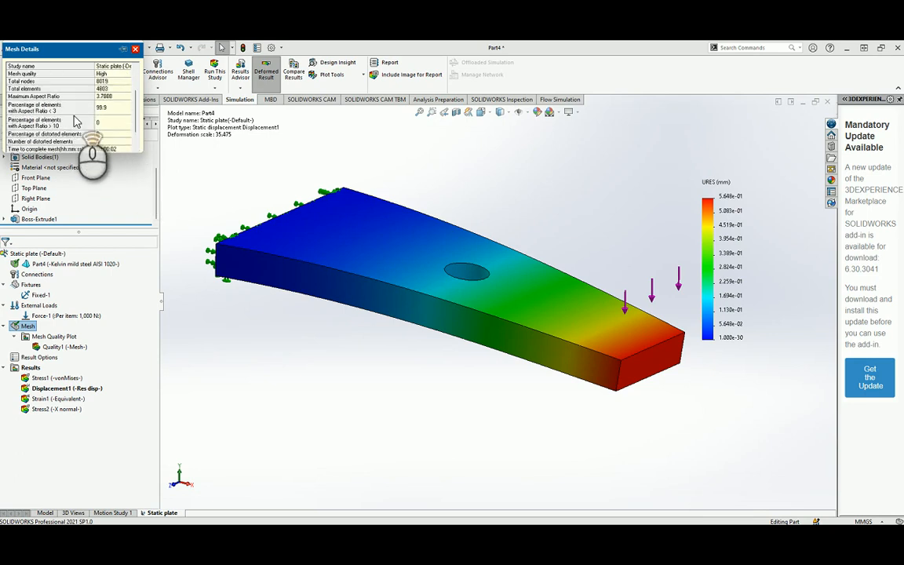
scroll(76, 120, "up", 1)
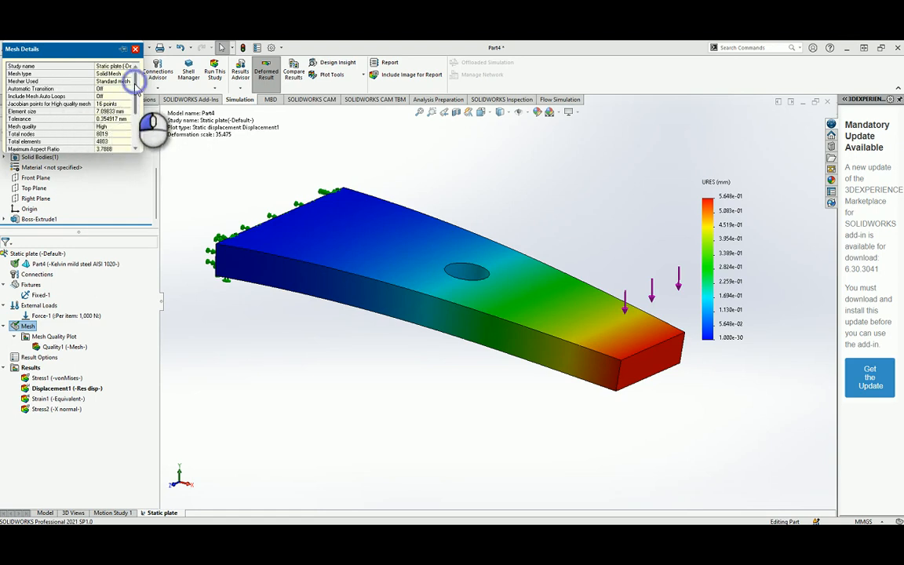
left_click_drag(136, 86, 135, 93)
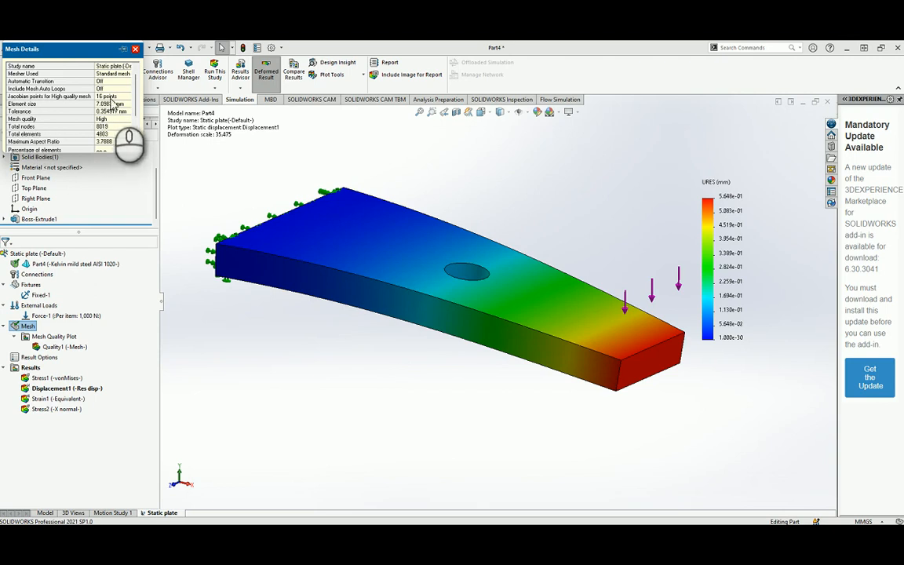
scroll(112, 125, "up", 1)
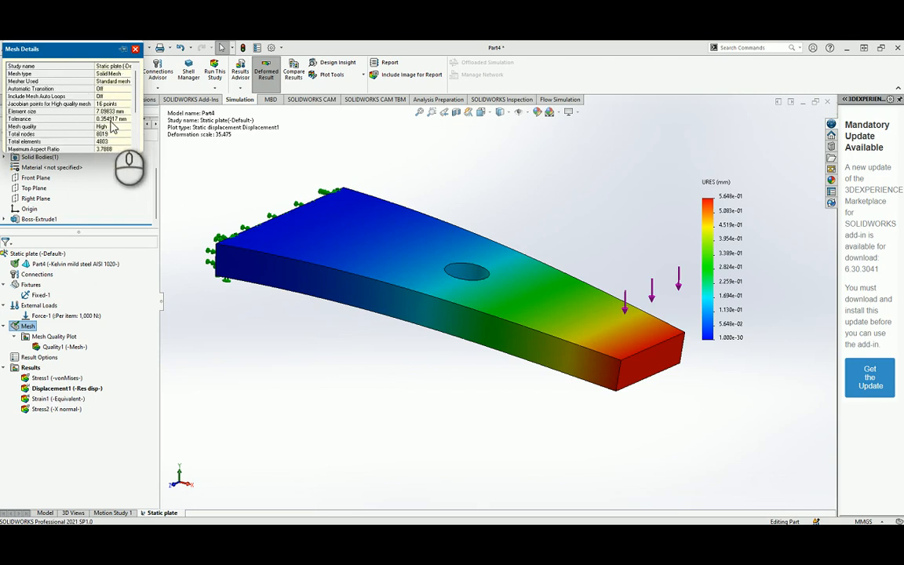
left_click(135, 49)
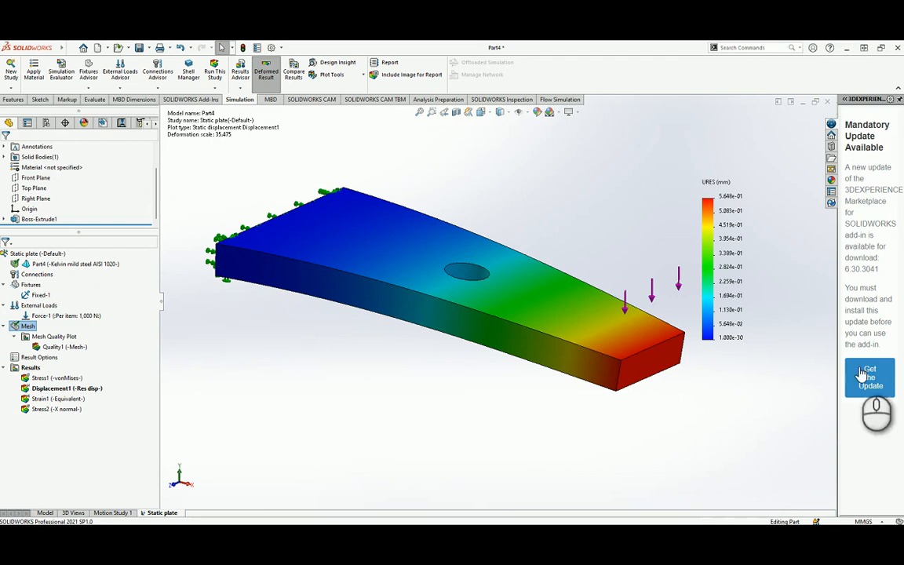
middle_click_drag(440, 375, 460, 373)
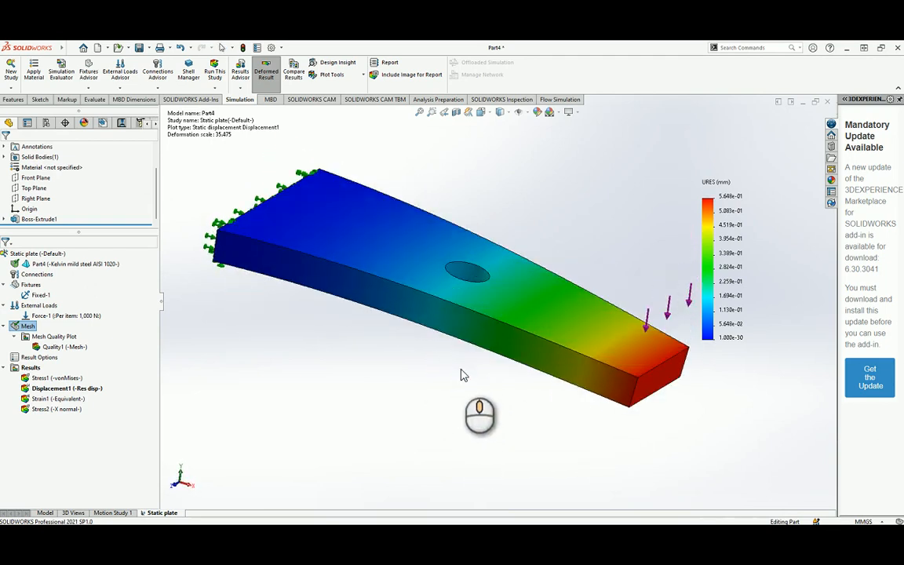